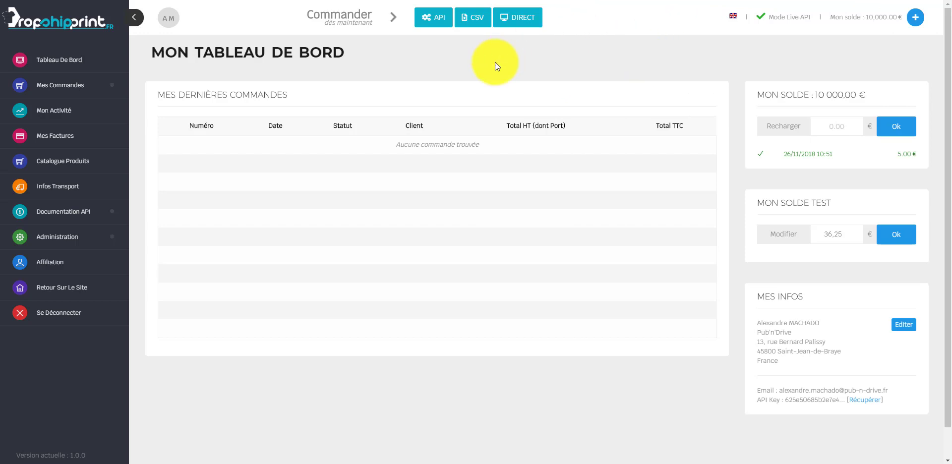
# - Open the CSV ordering page, then its CSV documentation
pyautogui.click(38, 21)
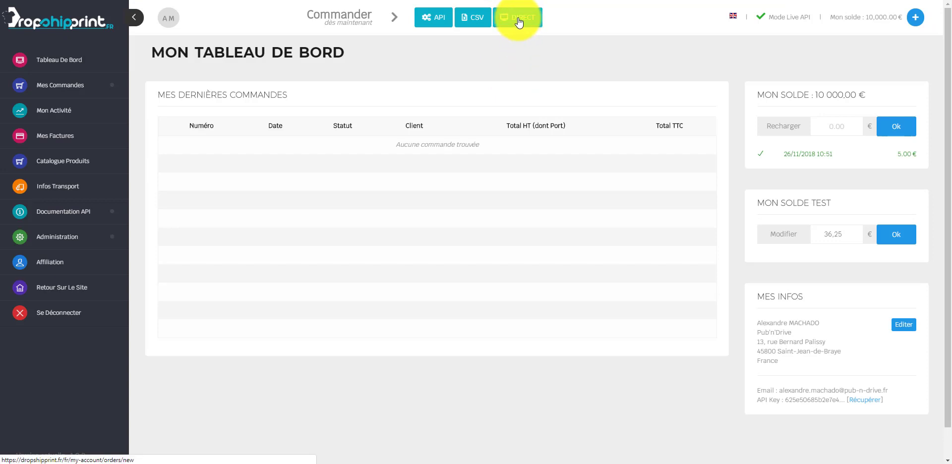
pyautogui.click(471, 22)
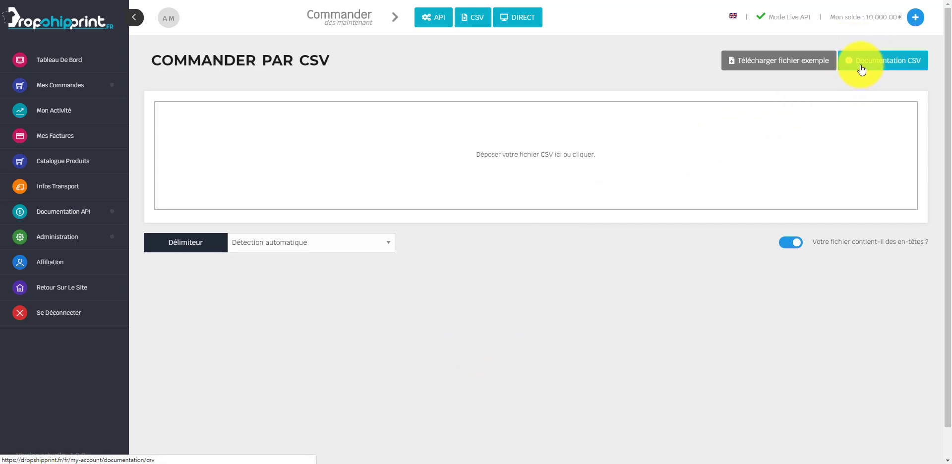
pyautogui.click(892, 66)
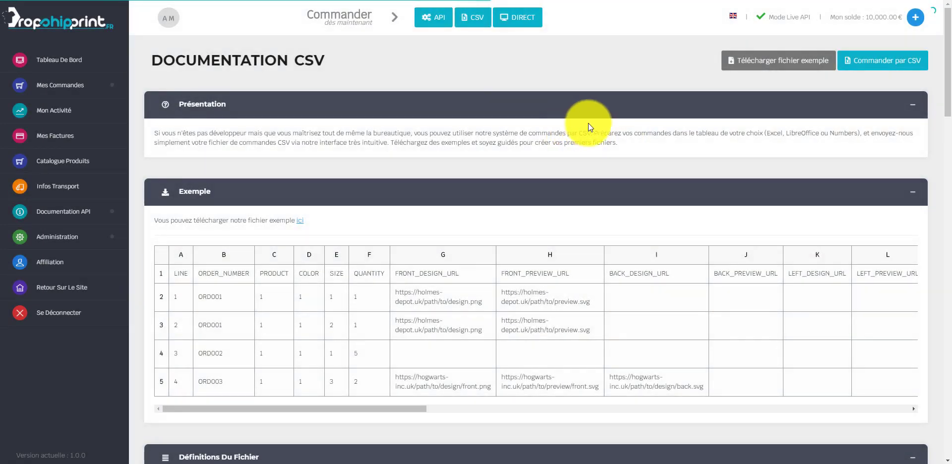
# - Skim the whole CSV documentation, from the column definitions to the print file requirements and the product and country downloads
pyautogui.scroll(-10, 615, 124)
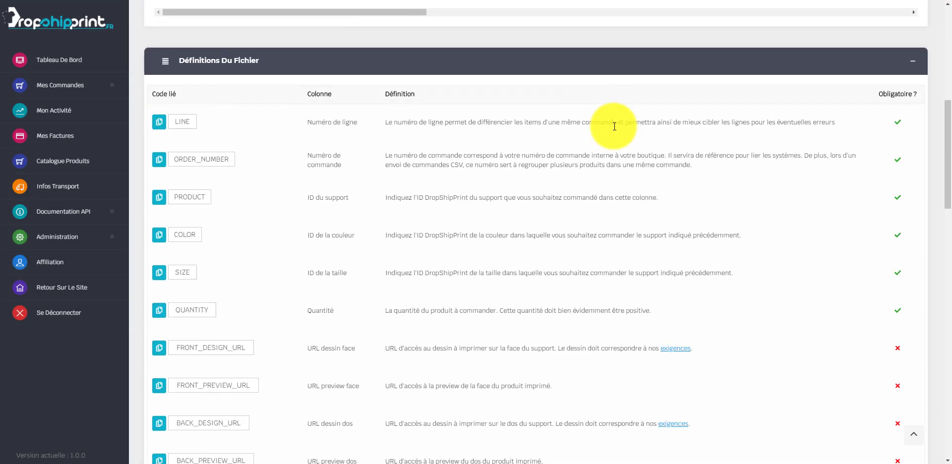
pyautogui.scroll(-15, 614, 125)
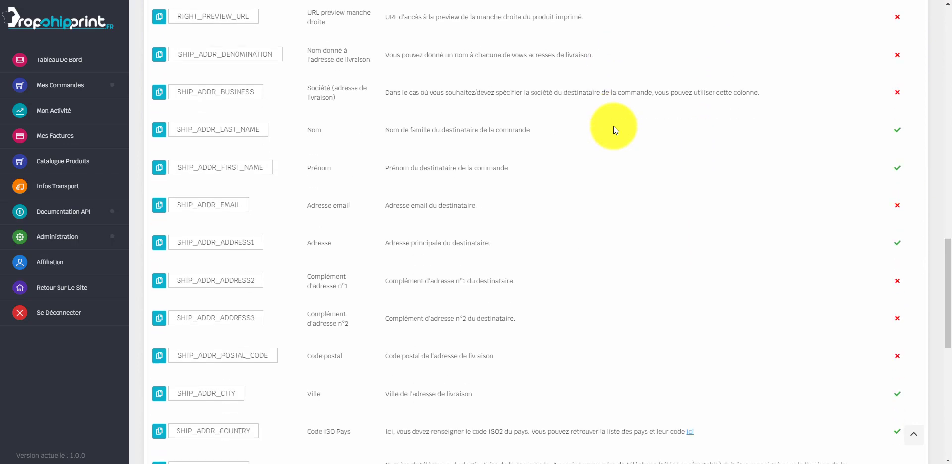
pyautogui.scroll(-5, 614, 127)
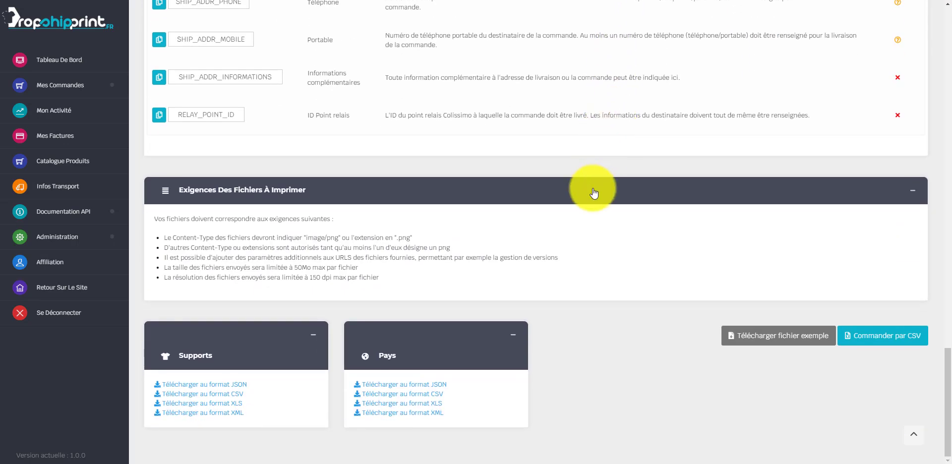
pyautogui.scroll(20, 594, 192)
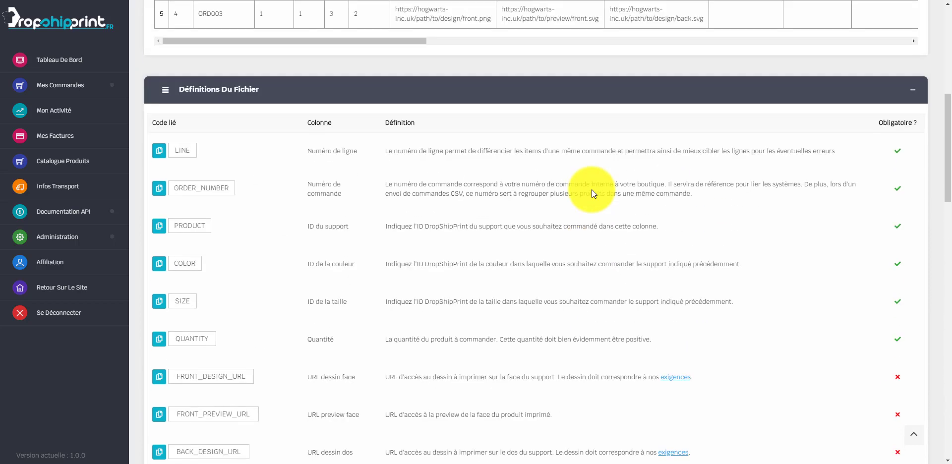
pyautogui.scroll(8, 591, 190)
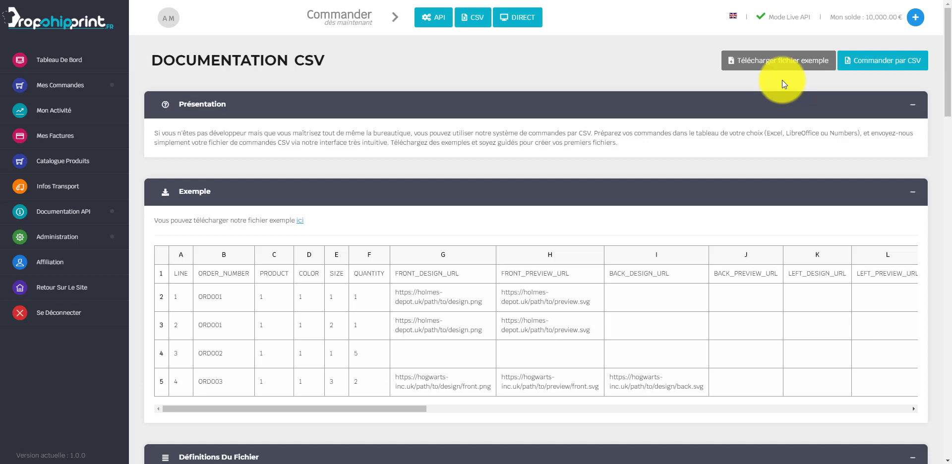
# - Compare the example order table with the file definitions, checking each column's meaning and whether it is mandatory, through the design and preview URL columns
pyautogui.scroll(-1, 545, 141)
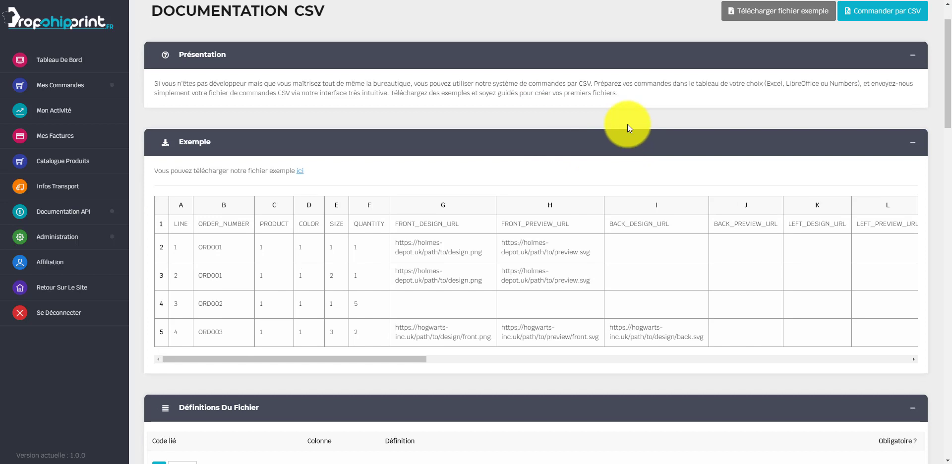
pyautogui.scroll(-1, 627, 124)
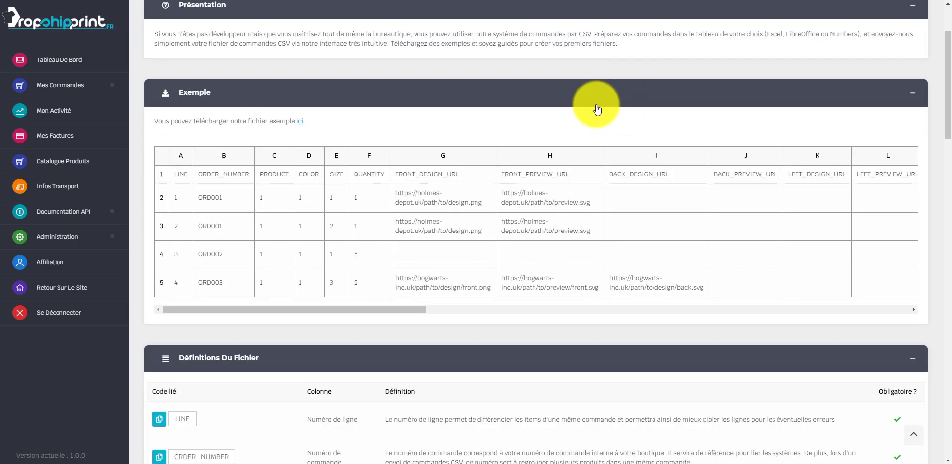
pyautogui.scroll(-1, 597, 109)
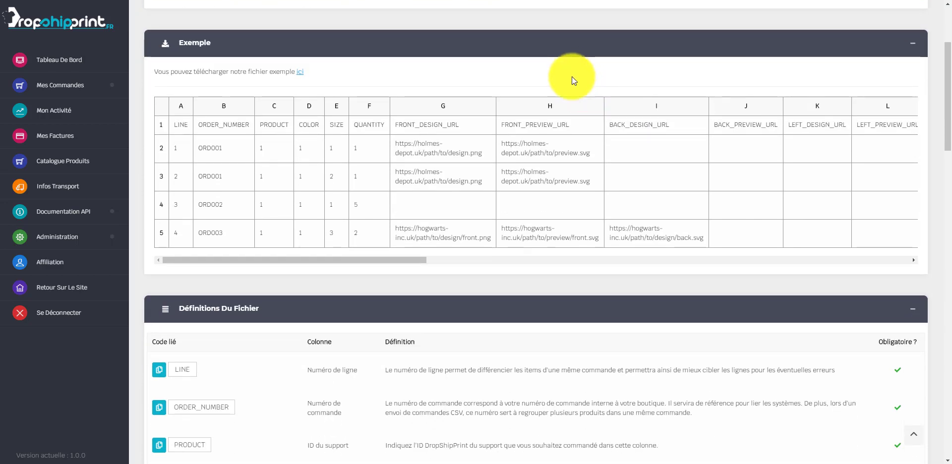
pyautogui.scroll(-1, 572, 77)
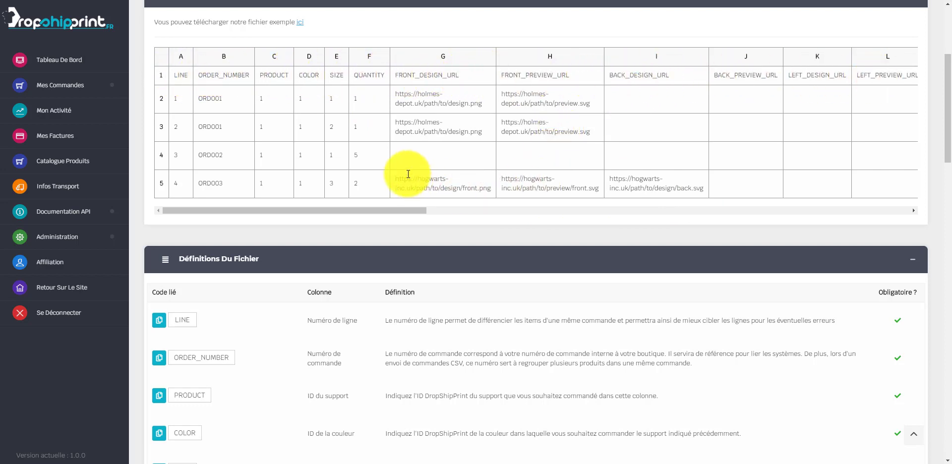
pyautogui.scroll(-3, 407, 173)
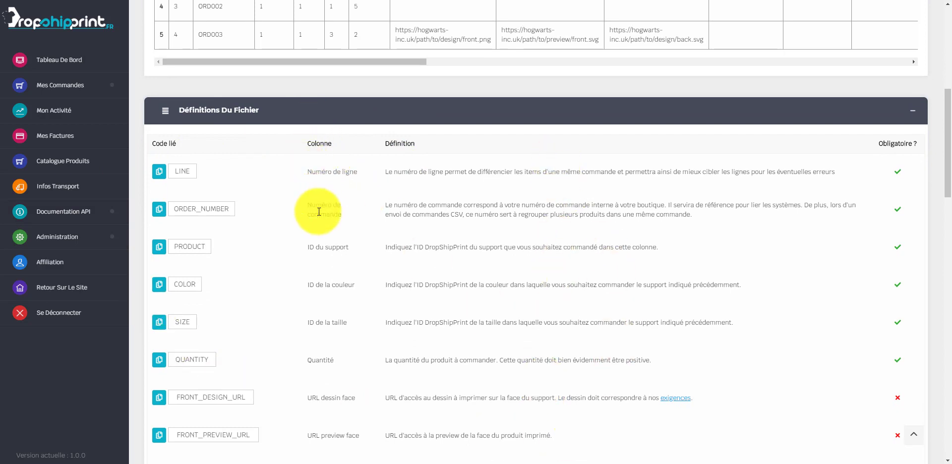
pyautogui.scroll(3, 447, 266)
pyautogui.scroll(1, 418, 223)
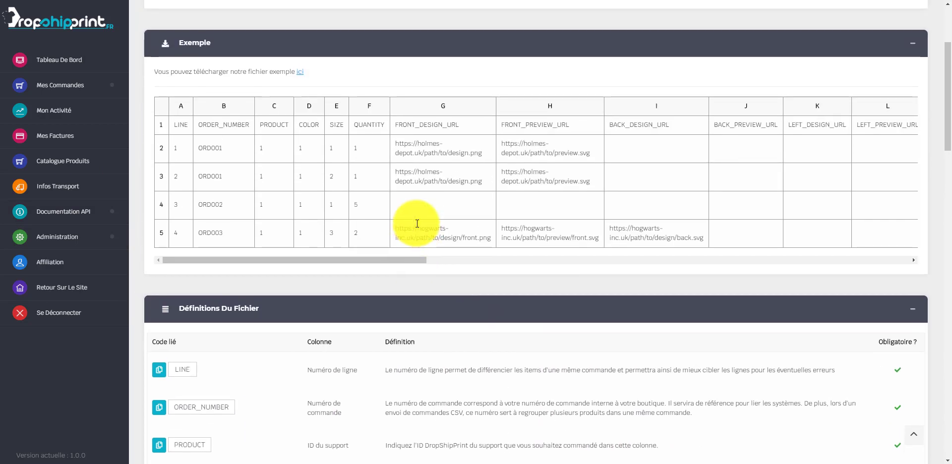
pyautogui.scroll(-4, 778, 230)
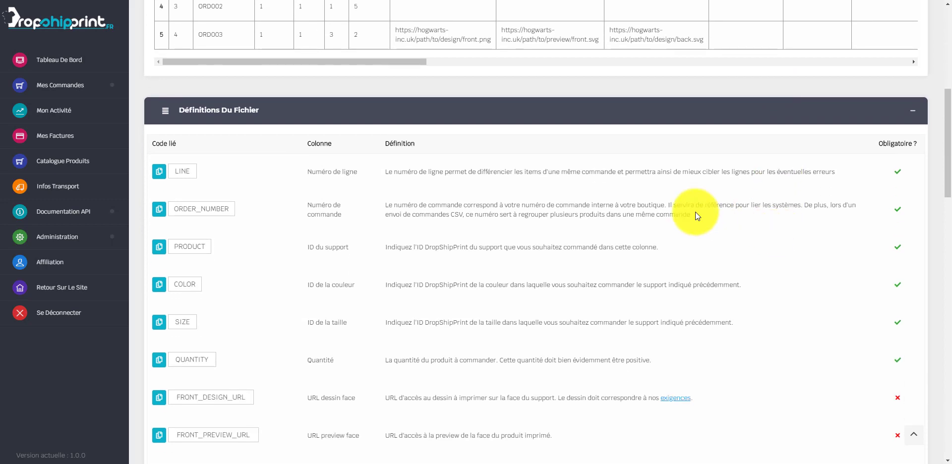
pyautogui.scroll(-1, 695, 211)
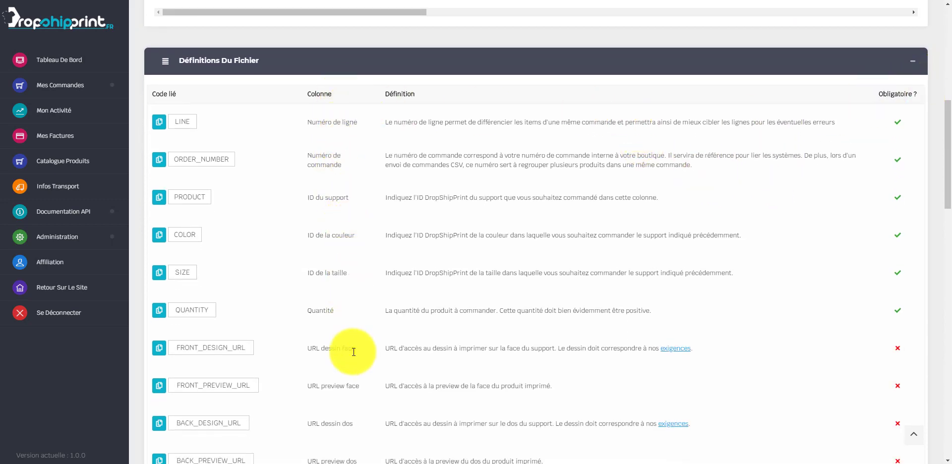
pyautogui.scroll(-2, 501, 282)
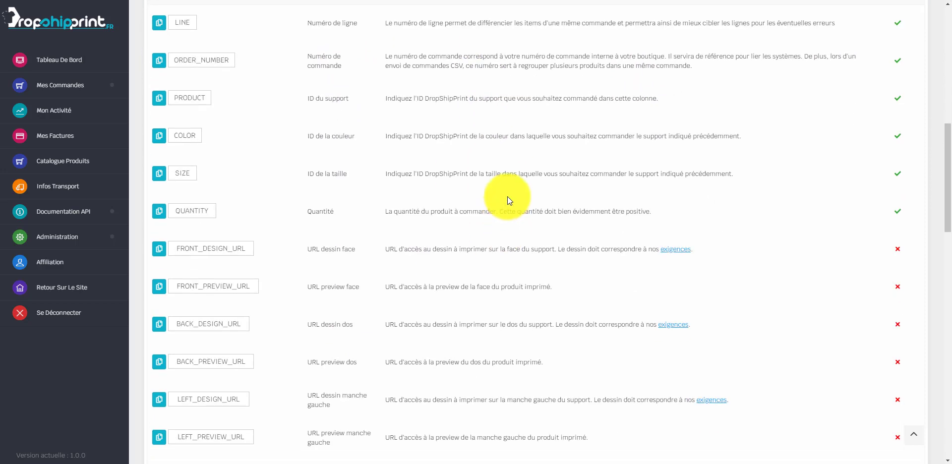
pyautogui.scroll(-2, 513, 175)
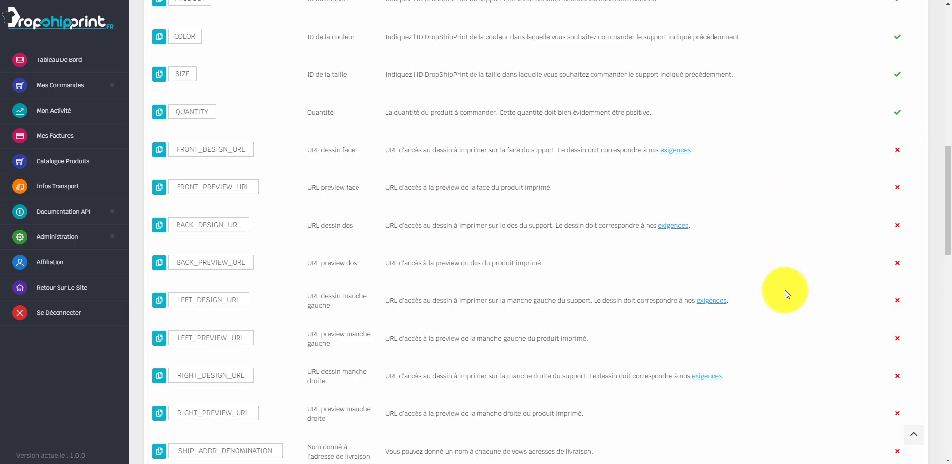
# - Examine the ORDER_NUMBER column in the example table to see how lines are grouped into orders
pyautogui.scroll(9, 767, 243)
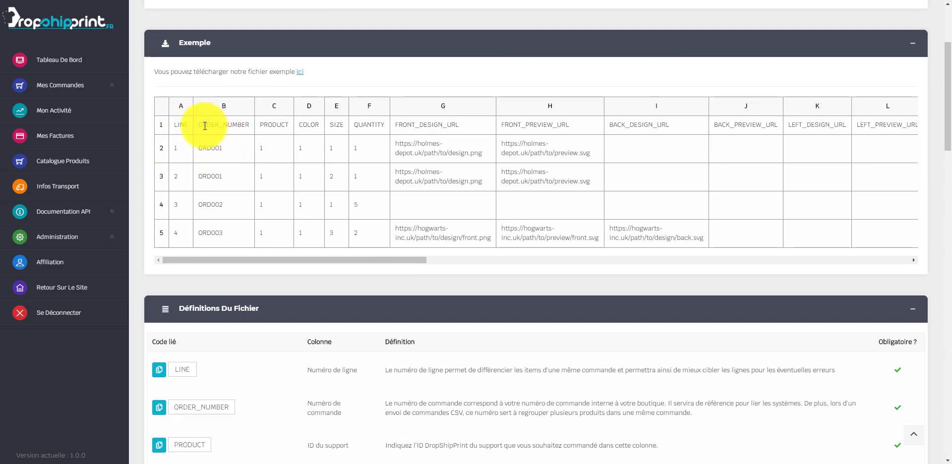
pyautogui.moveTo(205, 126); pyautogui.dragTo(198, 149)
pyautogui.click(240, 133)
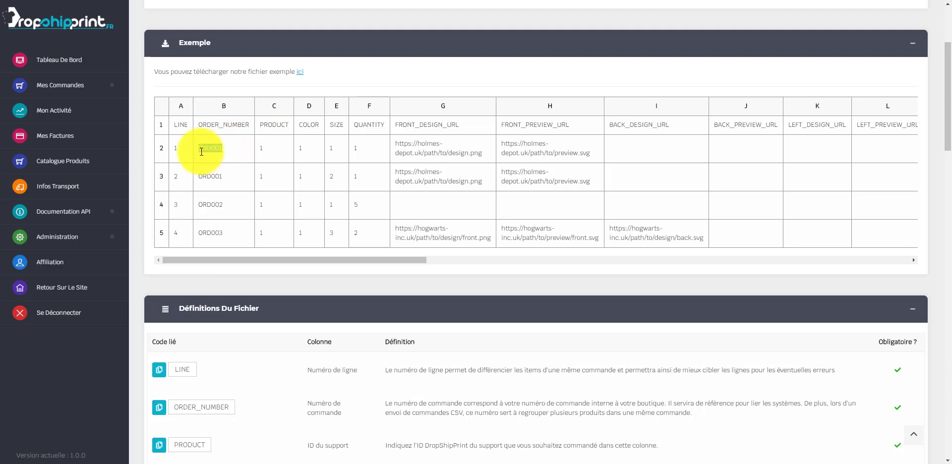
pyautogui.click(237, 148)
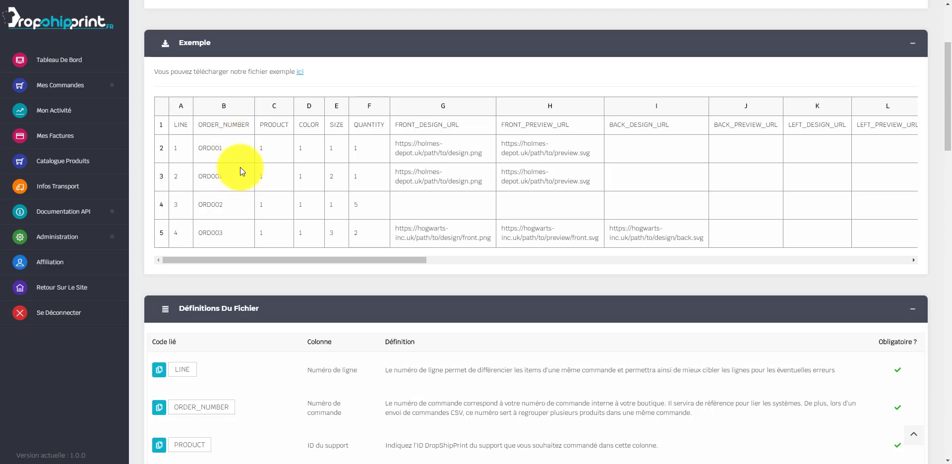
pyautogui.moveTo(201, 149); pyautogui.dragTo(228, 151)
pyautogui.click(204, 150)
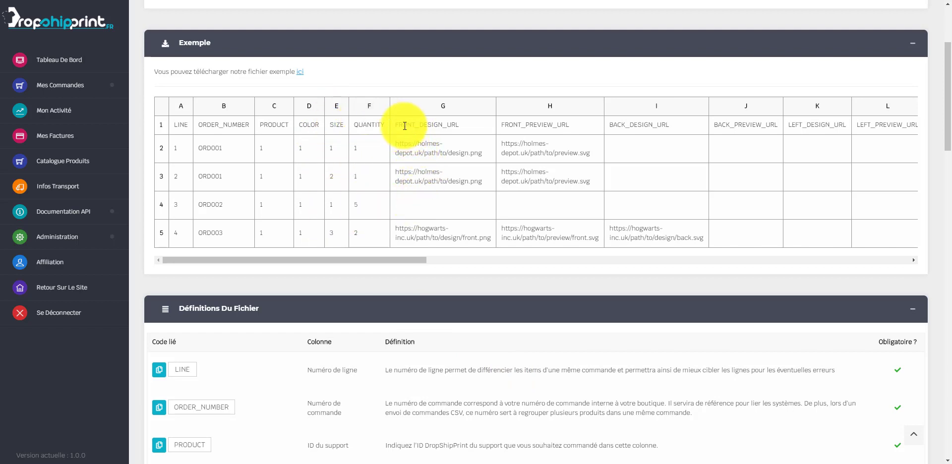
# - Examine the FRONT_DESIGN_URL and FRONT_PREVIEW_URL columns and the sample design link in the example table
pyautogui.moveTo(396, 125); pyautogui.dragTo(465, 123)
pyautogui.click(464, 123)
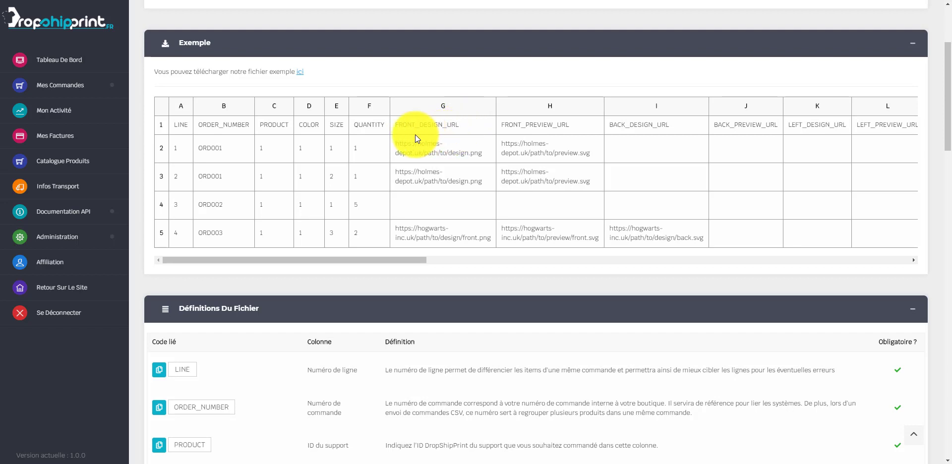
pyautogui.moveTo(484, 152); pyautogui.dragTo(399, 144)
pyautogui.click(396, 123)
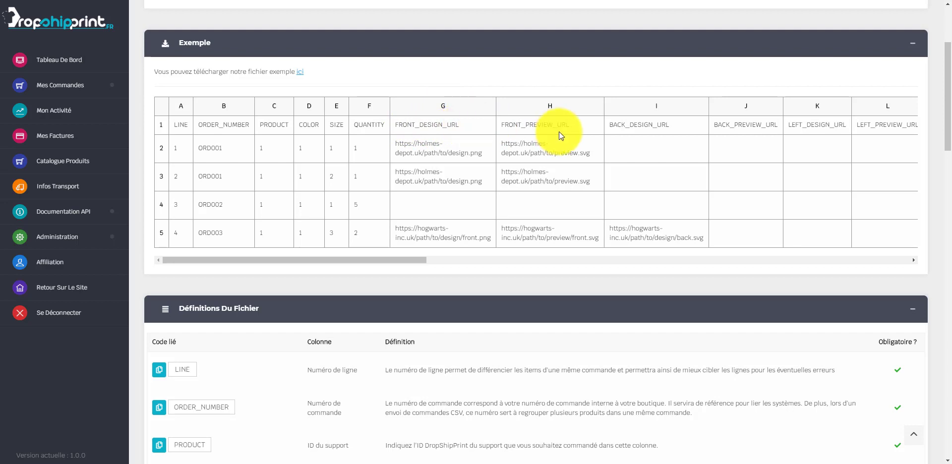
pyautogui.moveTo(569, 125); pyautogui.dragTo(526, 125)
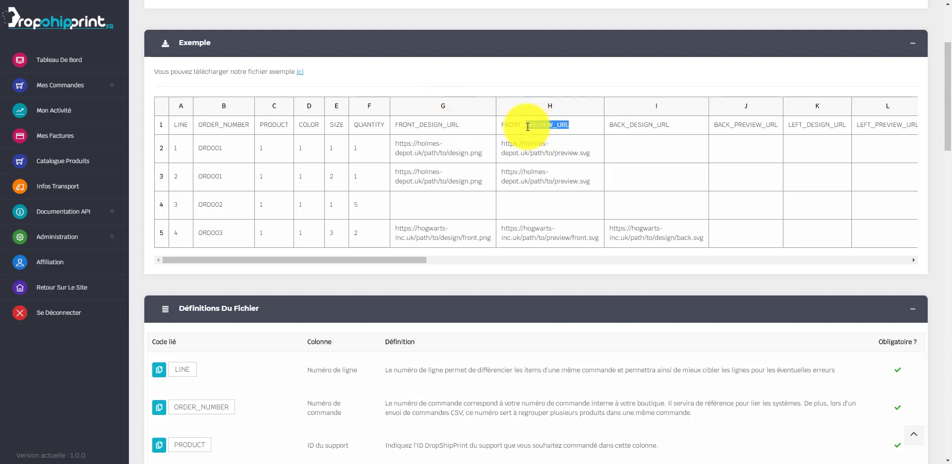
pyautogui.click(579, 126)
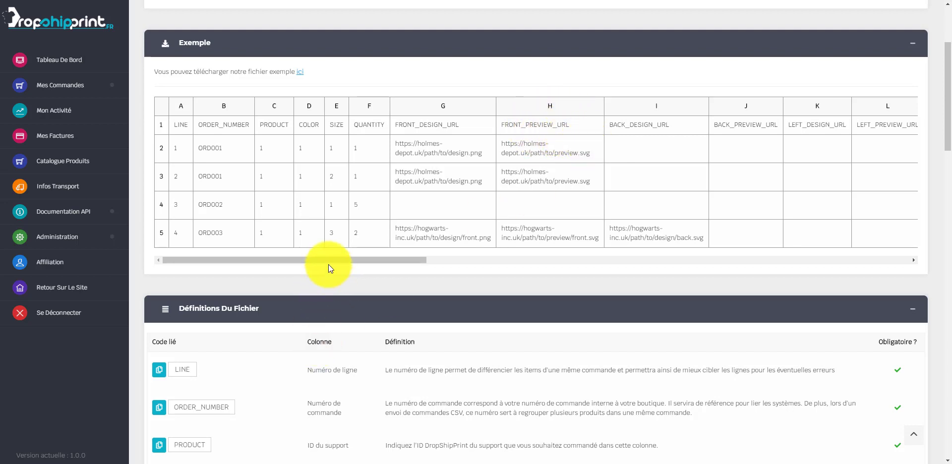
# - Examine the example table's back, left and right design columns and the SHIP_ADDR_DENOMINATION and SHIP_ADDR_BUSINESS columns
pyautogui.moveTo(328, 264); pyautogui.dragTo(430, 253)
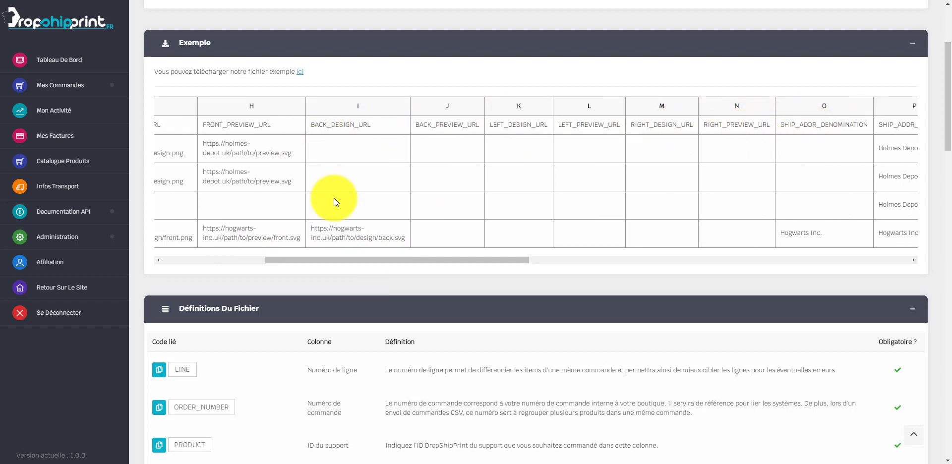
pyautogui.moveTo(400, 258); pyautogui.dragTo(483, 206)
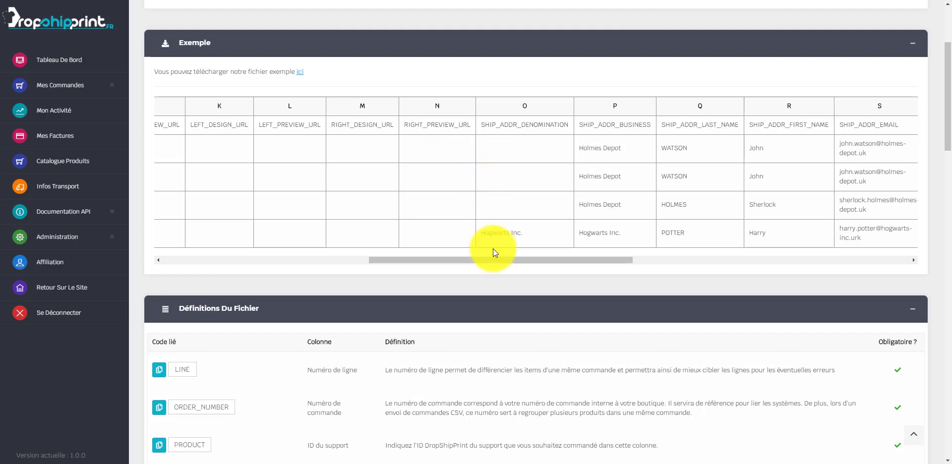
pyautogui.moveTo(493, 258); pyautogui.dragTo(510, 242)
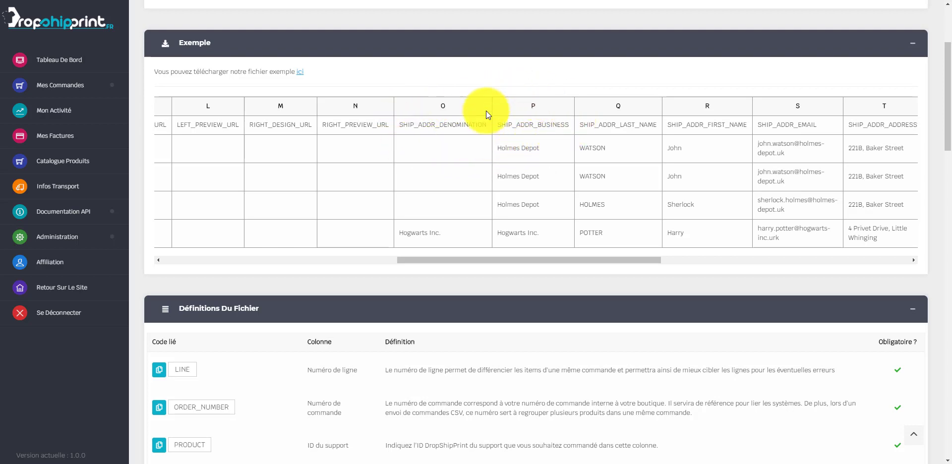
pyautogui.moveTo(497, 149); pyautogui.dragTo(541, 148)
pyautogui.click(543, 148)
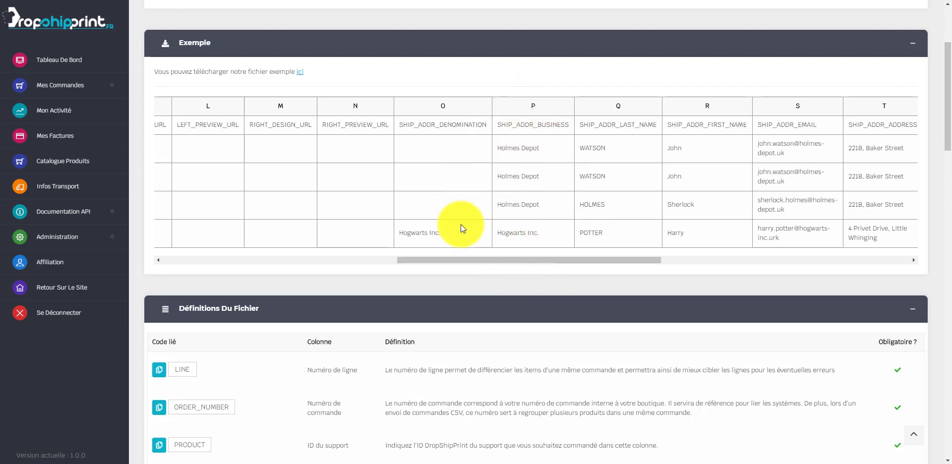
# - Review the remaining shipping address and phone columns through RELAY_POINT_ID, and return to the example table's first columns
pyautogui.moveTo(573, 260); pyautogui.dragTo(710, 257)
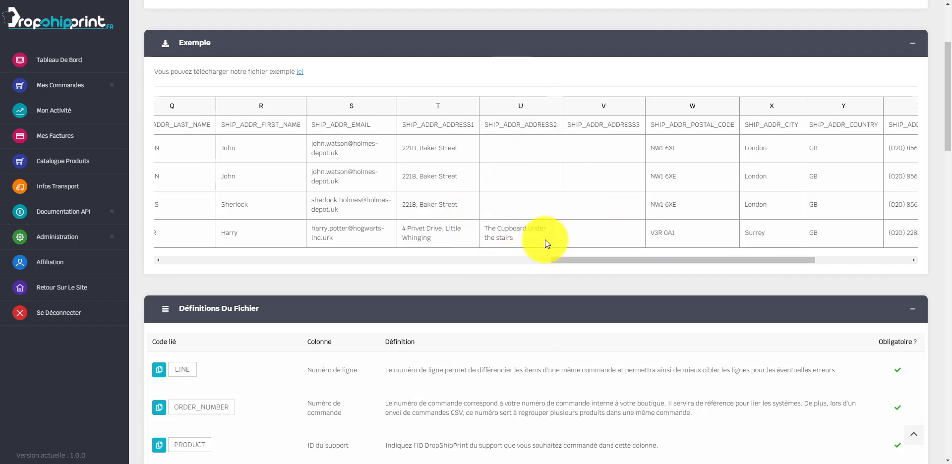
pyautogui.moveTo(689, 259); pyautogui.dragTo(758, 257)
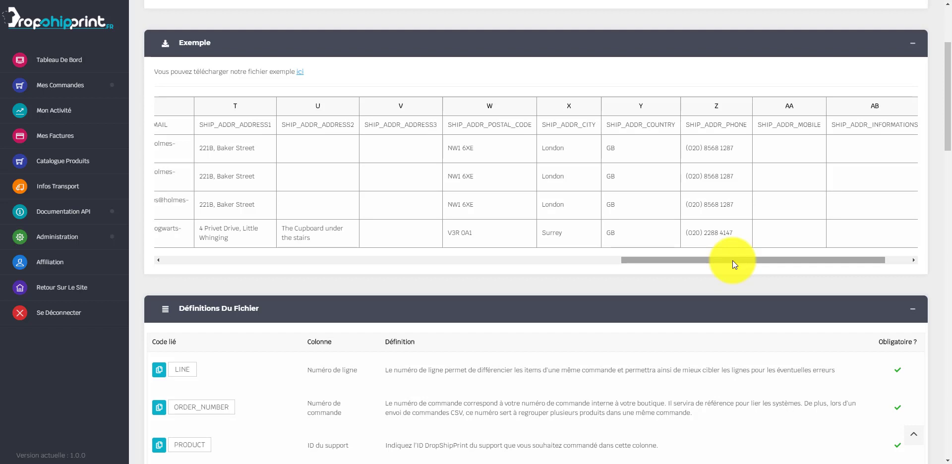
pyautogui.moveTo(733, 261); pyautogui.dragTo(751, 250)
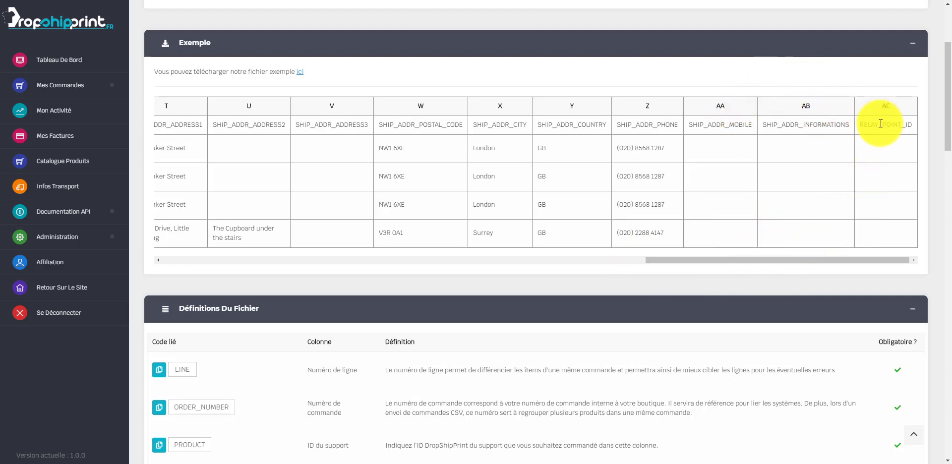
pyautogui.moveTo(867, 124)
pyautogui.mouseDown()
pyautogui.moveTo(903, 124)
pyautogui.moveTo(862, 124)
pyautogui.mouseUp()
pyautogui.click(862, 124)
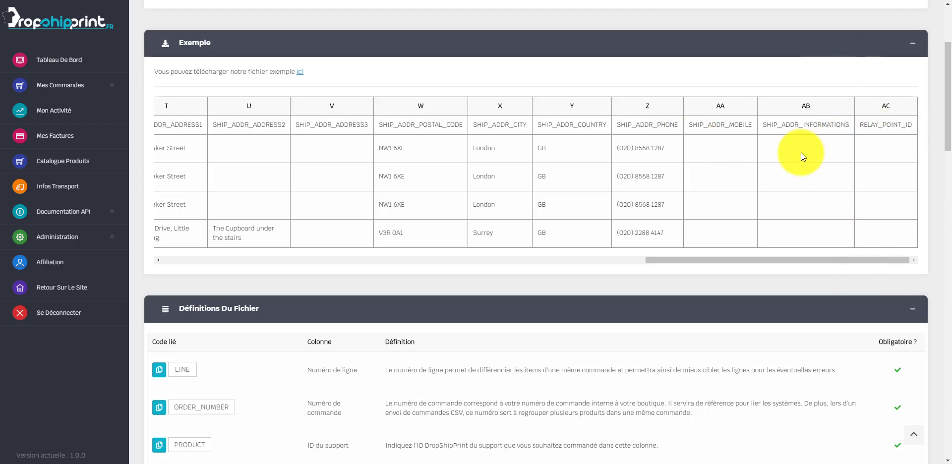
pyautogui.moveTo(864, 261); pyautogui.dragTo(367, 274)
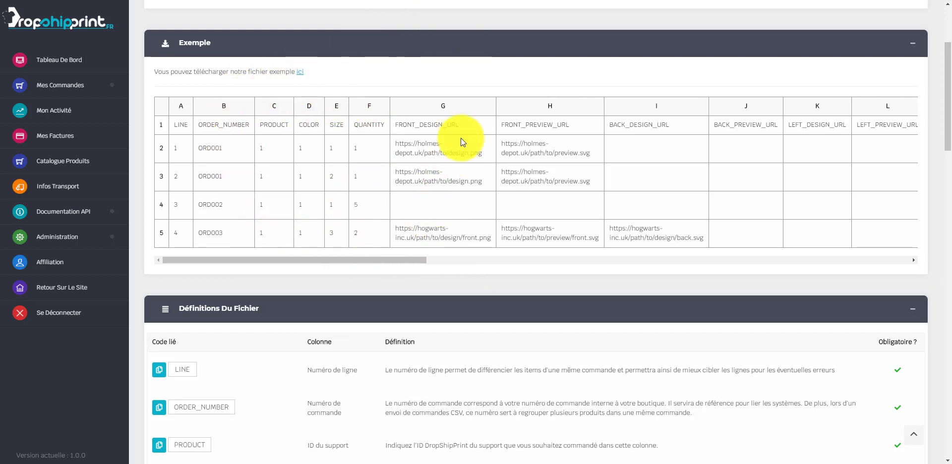
# - Compare the example table's column headers, including FRONT_DESIGN_URL, with the codes listed in the file definitions
pyautogui.scroll(-5, 460, 140)
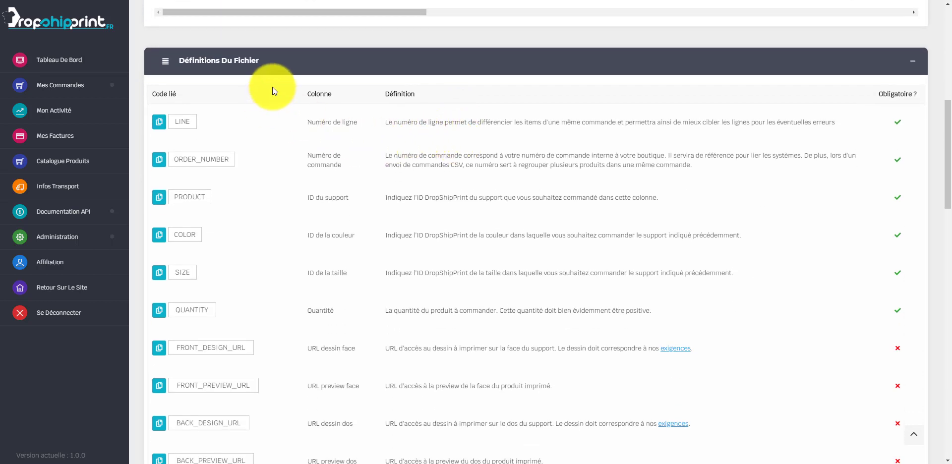
pyautogui.scroll(3, 272, 87)
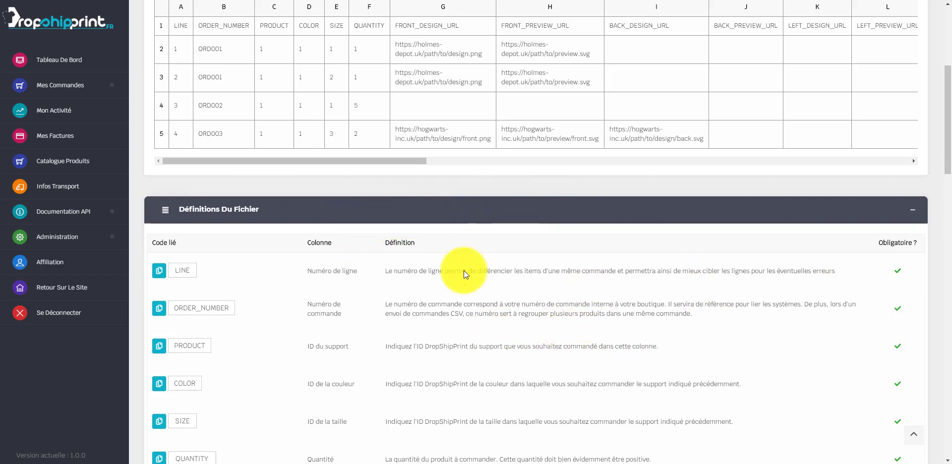
pyautogui.scroll(-2, 189, 198)
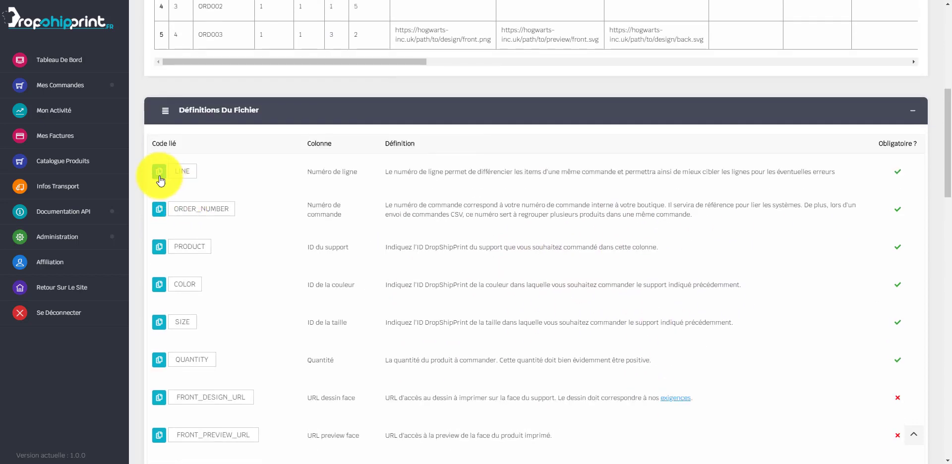
pyautogui.scroll(3, 452, 170)
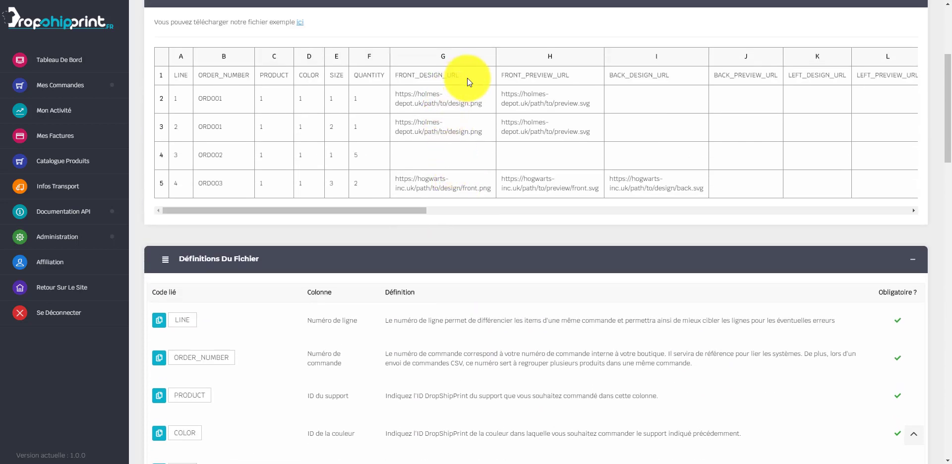
pyautogui.moveTo(467, 78); pyautogui.dragTo(395, 79)
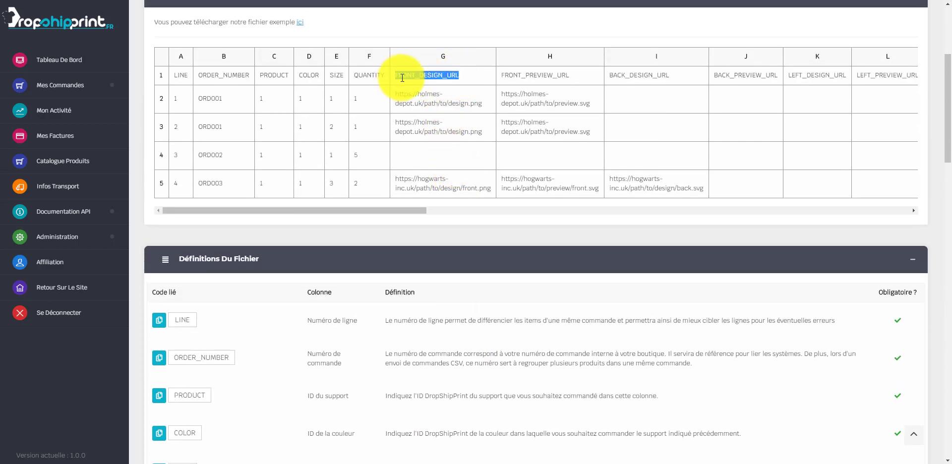
pyautogui.click(402, 78)
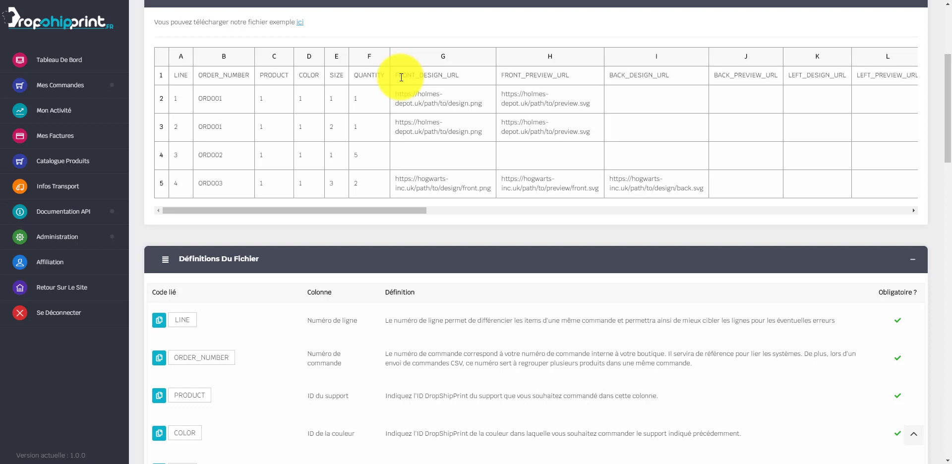
# - Copy the LINE and ORDER_NUMBER column codes from the file definitions
pyautogui.scroll(-3, 297, 139)
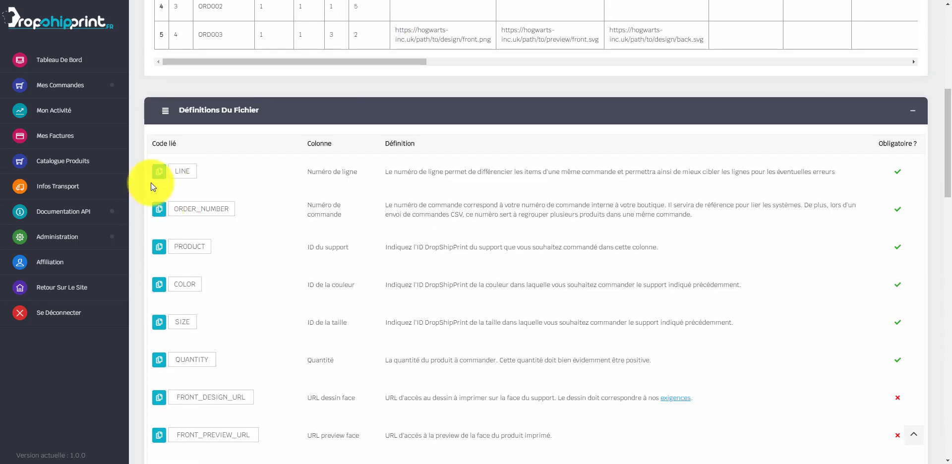
pyautogui.click(158, 173)
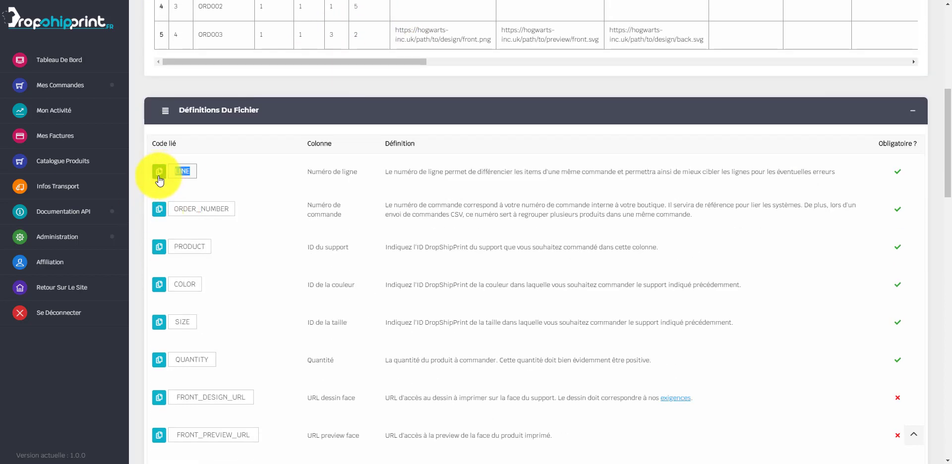
pyautogui.click(158, 208)
pyautogui.click(214, 171)
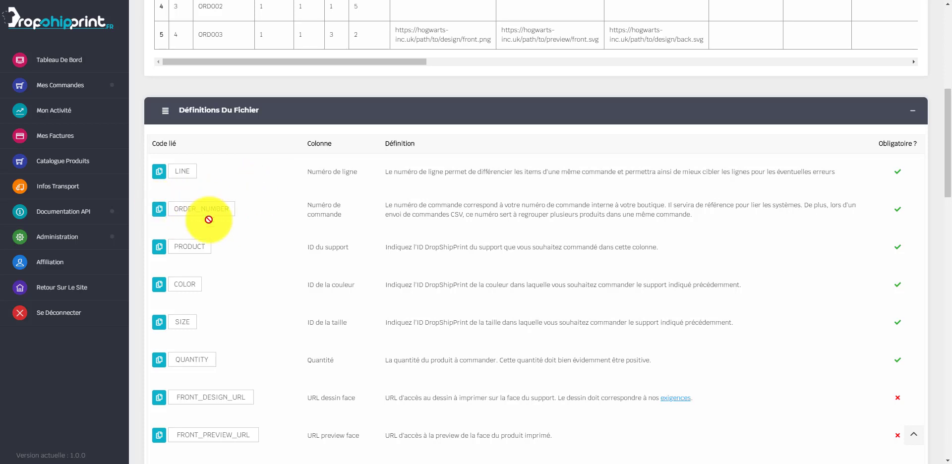
# - Review the remaining column definitions through RELAY_POINT_ID, which columns are mandatory, and the print file requirements
pyautogui.scroll(-6, 498, 170)
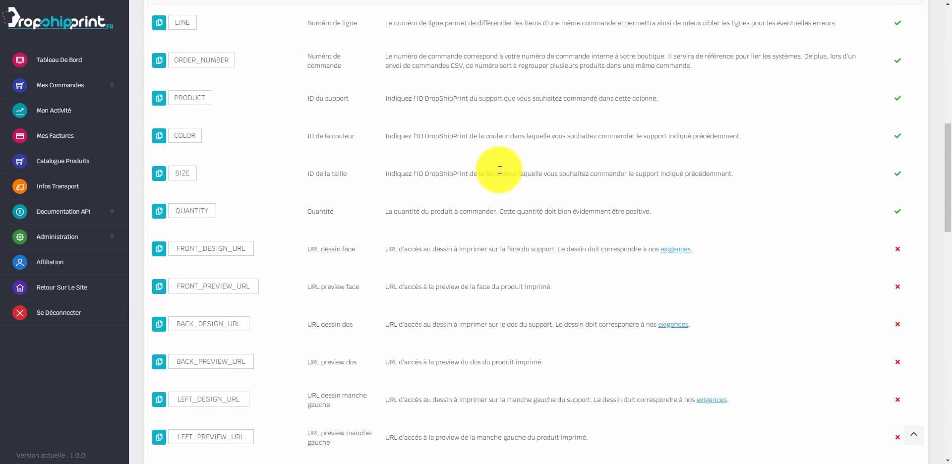
pyautogui.scroll(-3, 501, 167)
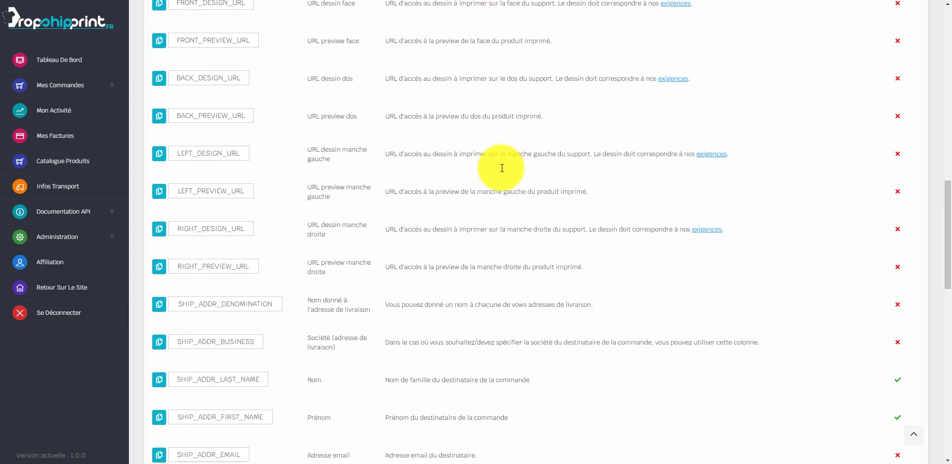
pyautogui.scroll(-8, 501, 166)
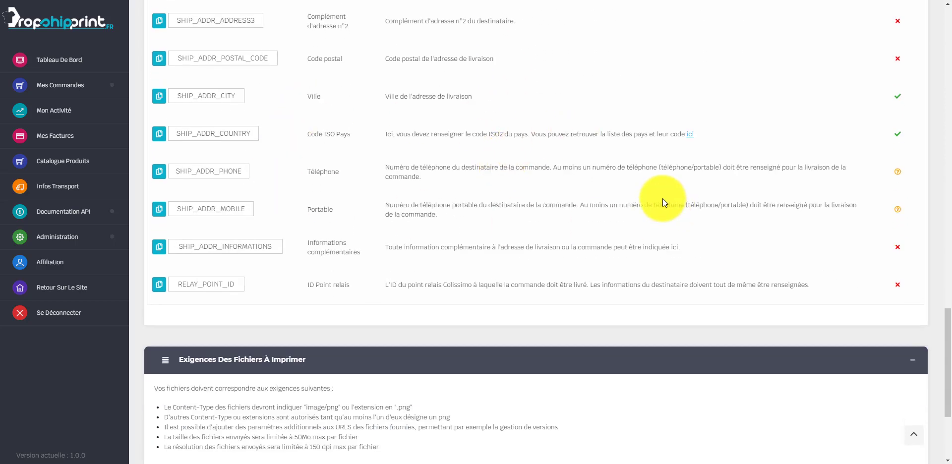
pyautogui.scroll(-3, 549, 153)
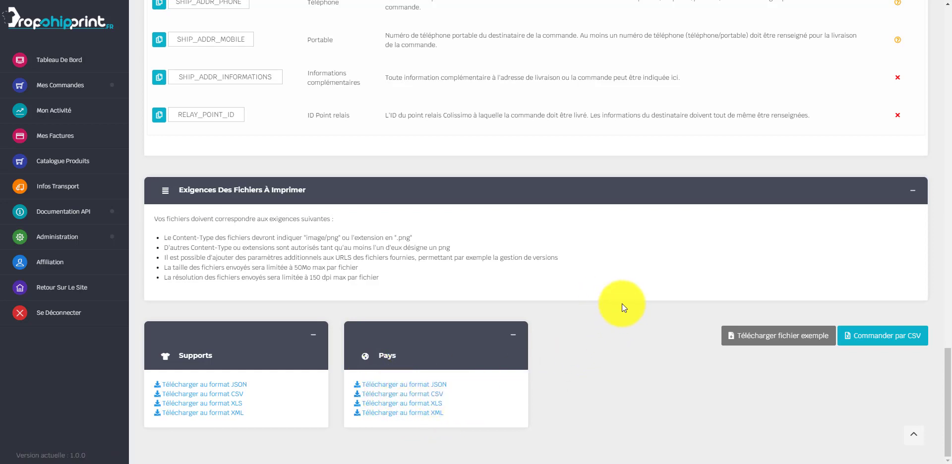
# - Open the CSV ordering page and upload the prepared CSV order file with automatic delimiter detection and headers enabled
pyautogui.scroll(15, 622, 303)
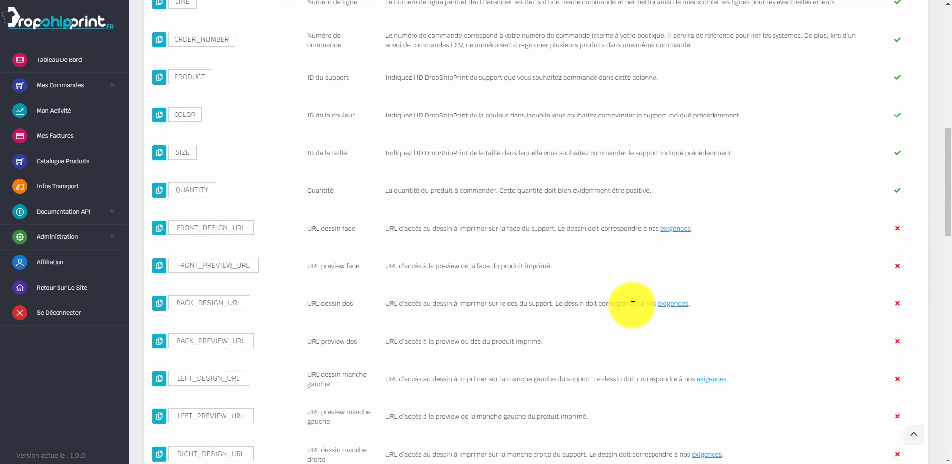
pyautogui.scroll(7, 623, 287)
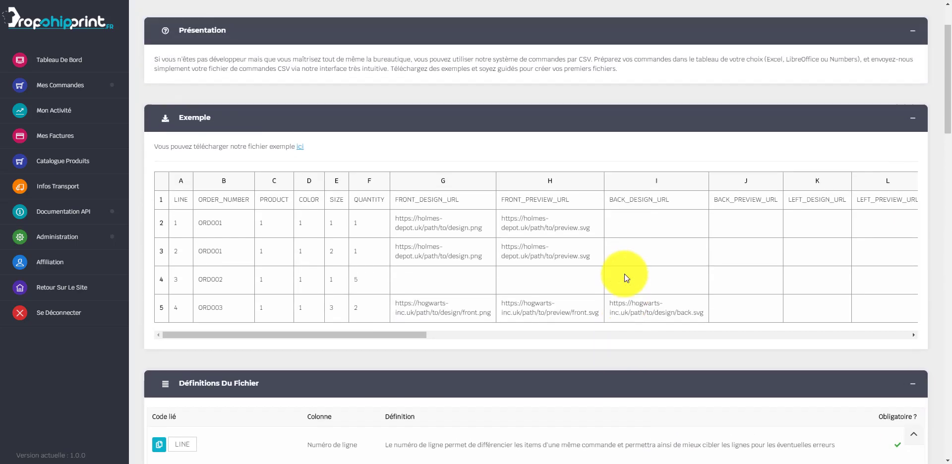
pyautogui.scroll(4, 621, 264)
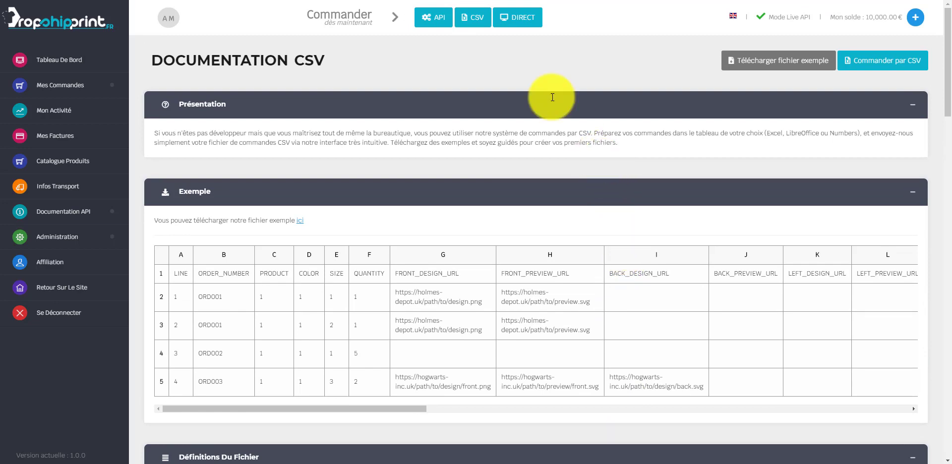
pyautogui.click(478, 24)
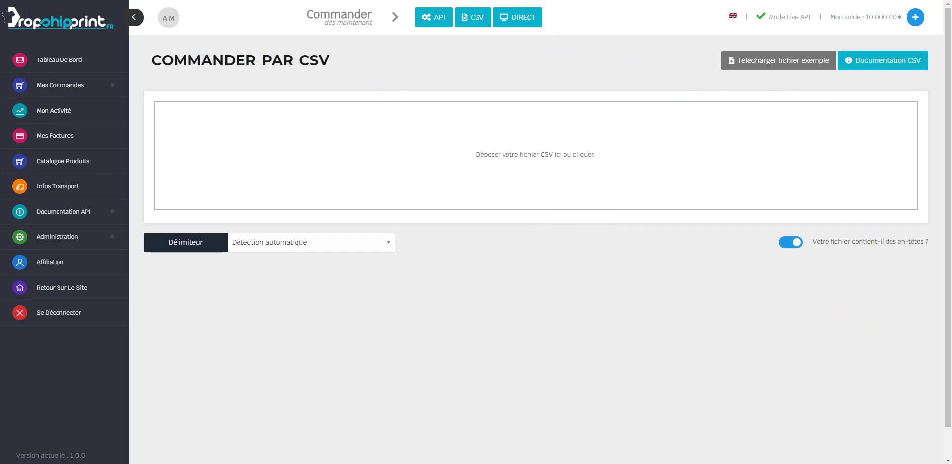
pyautogui.moveTo(886, 111); pyautogui.dragTo(511, 161)
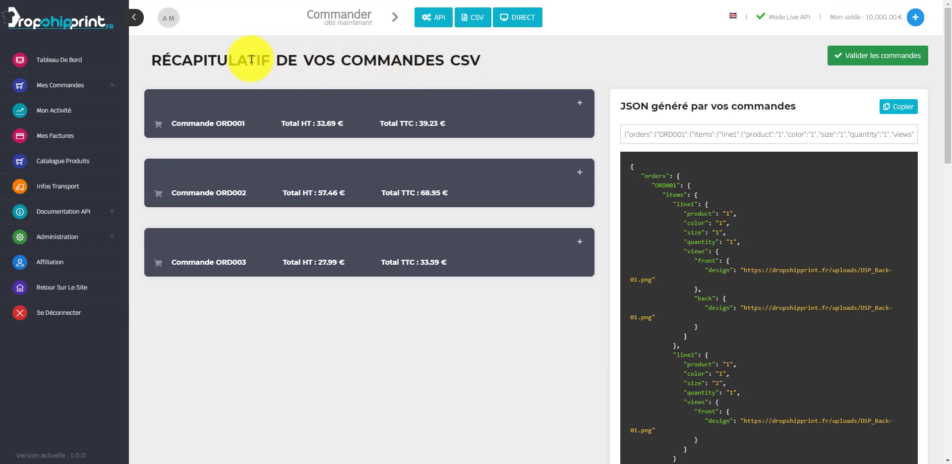
# - Expand the first and second orders in the CSV order summary to check their addresses, products and totals
pyautogui.click(576, 103)
pyautogui.scroll(-3, 600, 337)
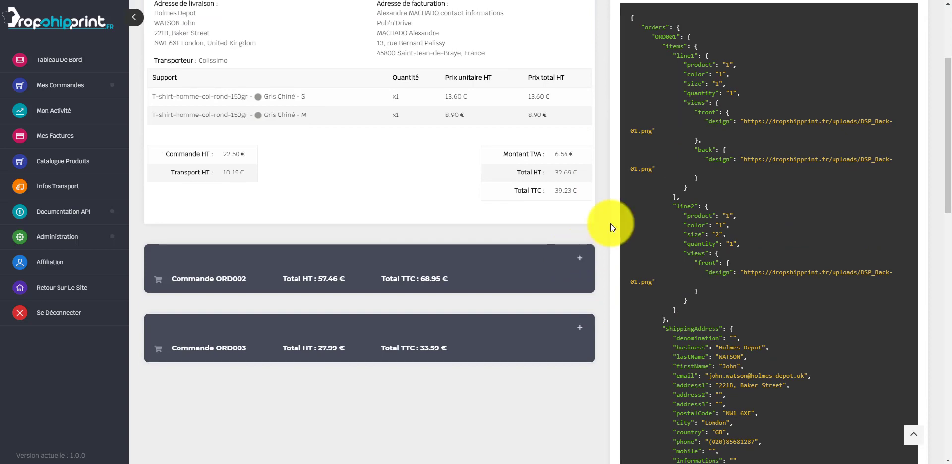
pyautogui.scroll(-3, 611, 226)
pyautogui.click(581, 110)
pyautogui.scroll(-1, 606, 172)
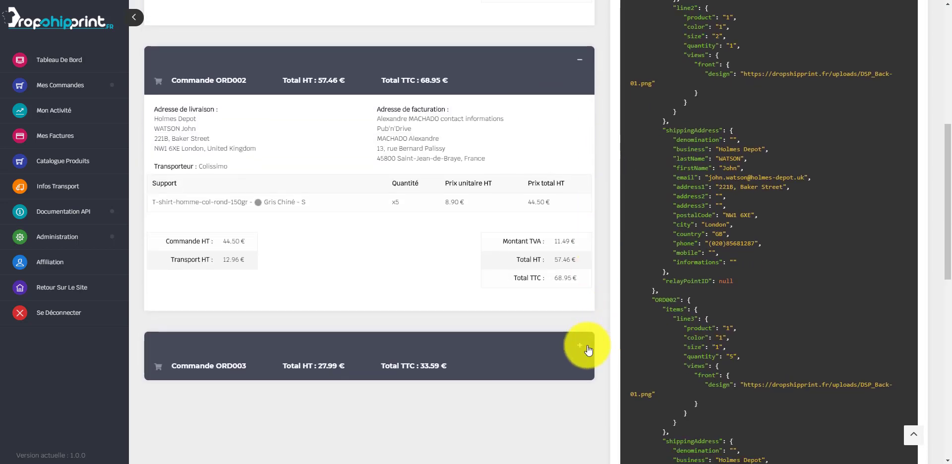
# - Expand the third order in the summary and examine its delivery address, product line and totals
pyautogui.scroll(-1, 595, 233)
pyautogui.click(580, 246)
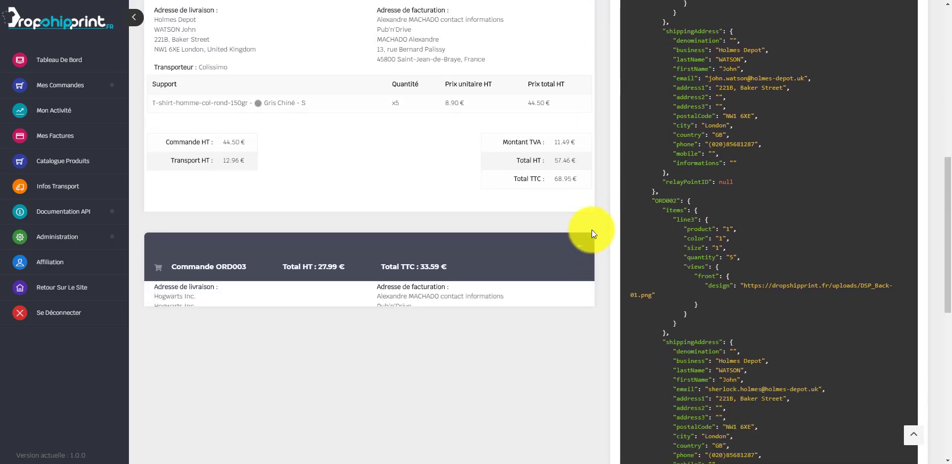
pyautogui.scroll(-2, 604, 214)
pyautogui.scroll(-1, 605, 217)
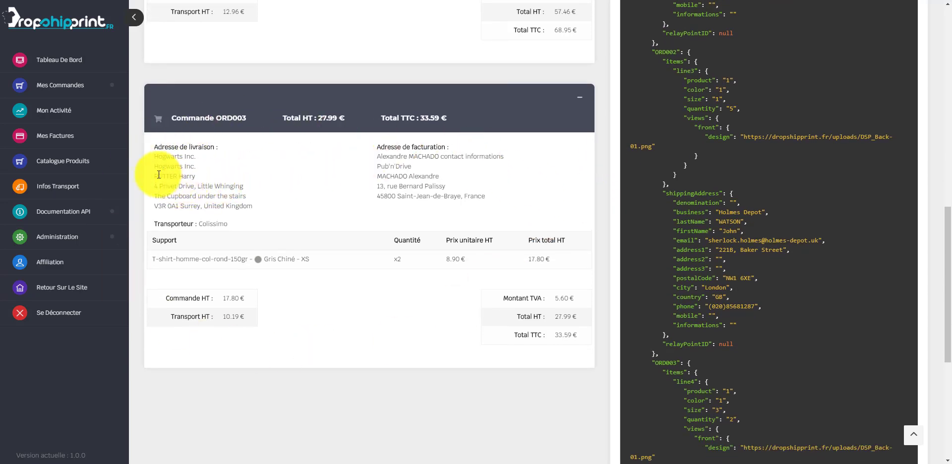
pyautogui.moveTo(158, 176); pyautogui.dragTo(198, 174)
pyautogui.click(152, 206)
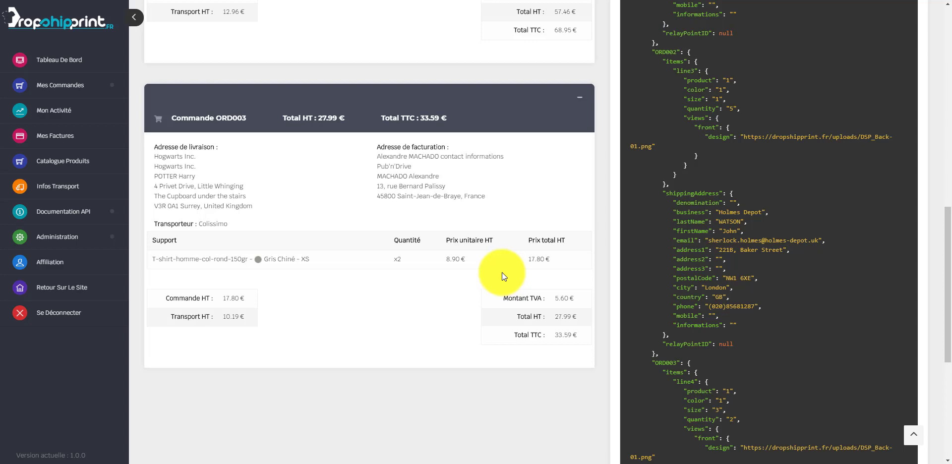
# - Switch to the order spreadsheet in Excel and examine the two ORDER_NUMBER cells that share the first order's number
pyautogui.scroll(1, 499, 272)
pyautogui.scroll(4, 511, 263)
pyautogui.scroll(6, 430, 219)
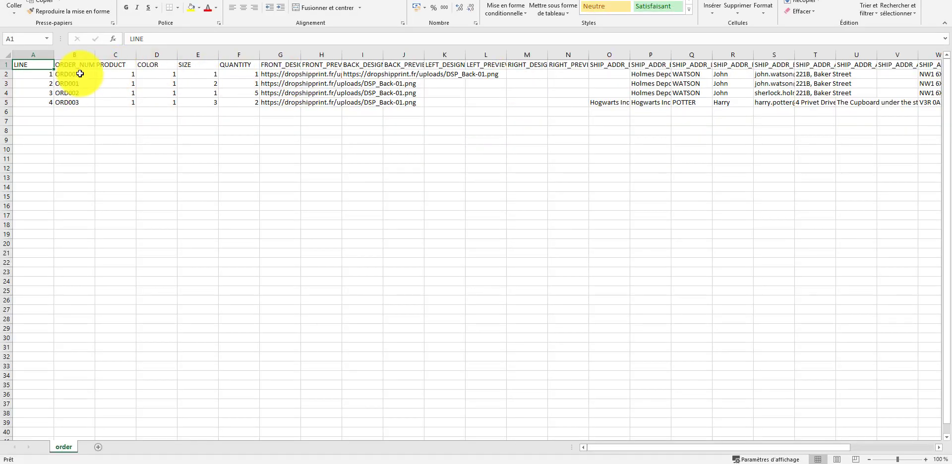
pyautogui.moveTo(78, 74); pyautogui.dragTo(79, 83)
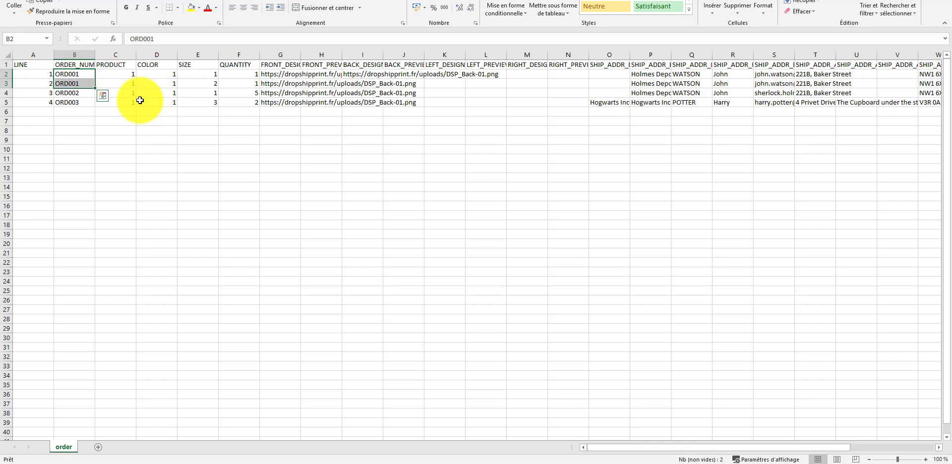
pyautogui.click(78, 72)
pyautogui.click(78, 84)
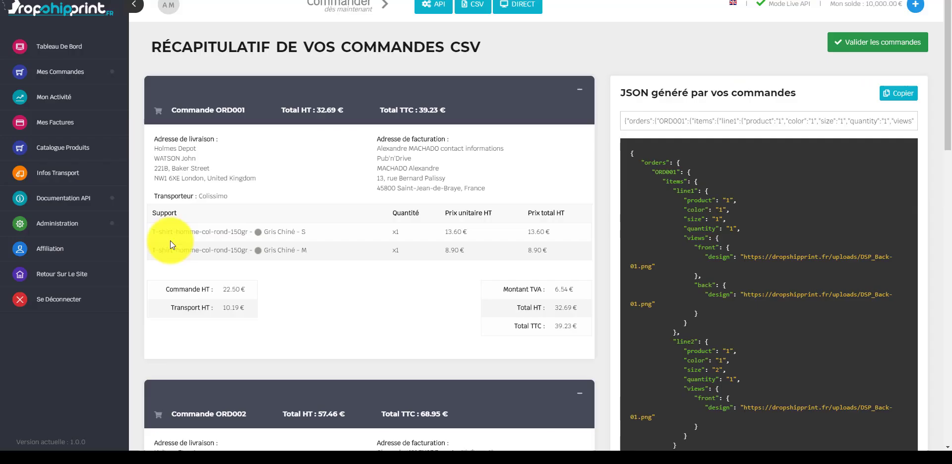
# - Return to the order summary in the browser and check the first order's two T-shirt lines, sizes S and M
pyautogui.moveTo(167, 231); pyautogui.dragTo(308, 240)
pyautogui.moveTo(183, 250); pyautogui.dragTo(335, 248)
pyautogui.click(334, 249)
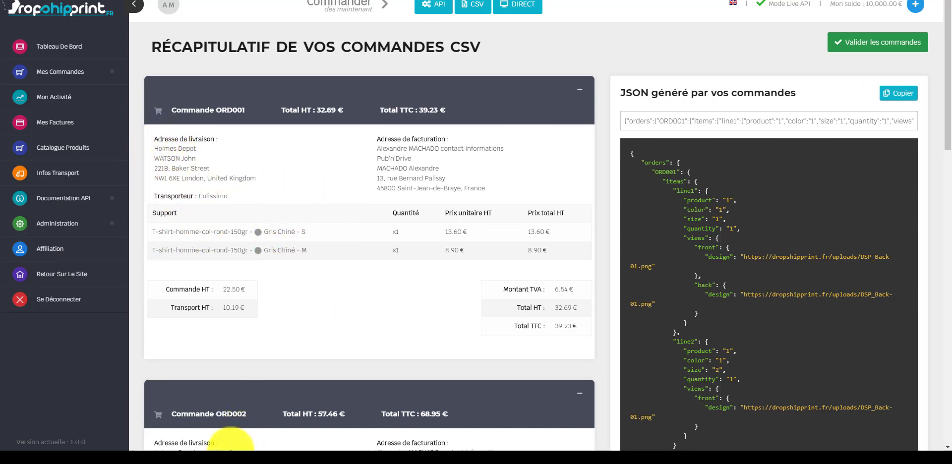
# - Switch to the Excel order sheet and inspect the first line's recipient e-mail cell and its full front design URL
pyautogui.click(231, 457)
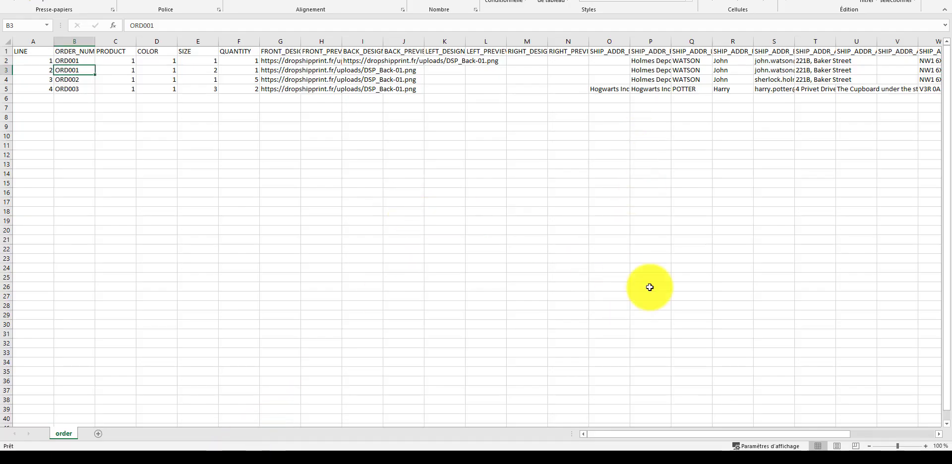
pyautogui.moveTo(642, 436); pyautogui.dragTo(719, 425)
pyautogui.click(532, 59)
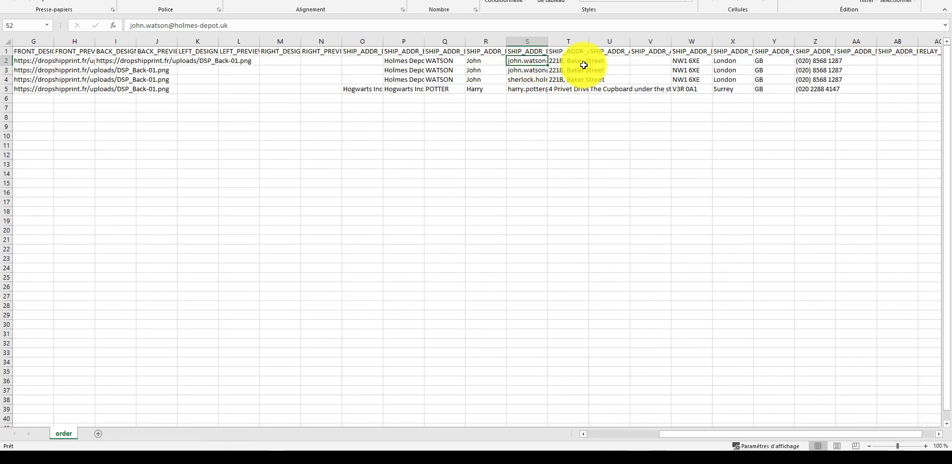
pyautogui.click(69, 62)
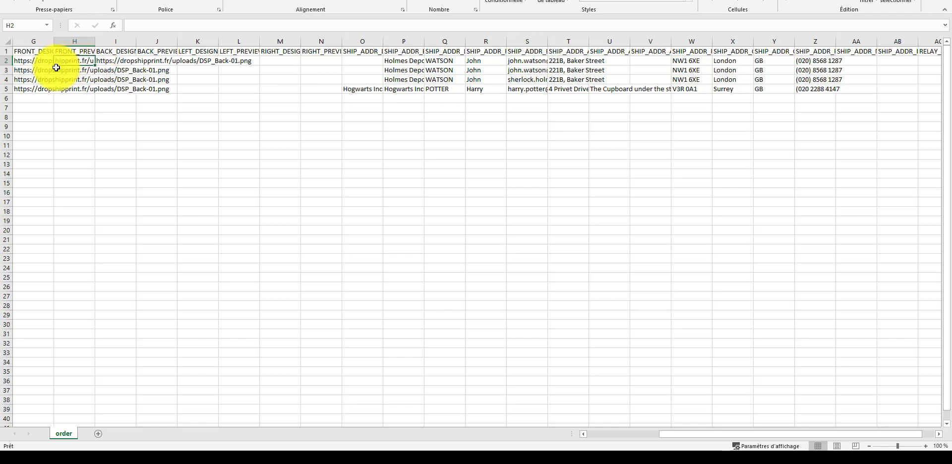
pyautogui.click(42, 62)
pyautogui.moveTo(294, 28); pyautogui.dragTo(131, 26)
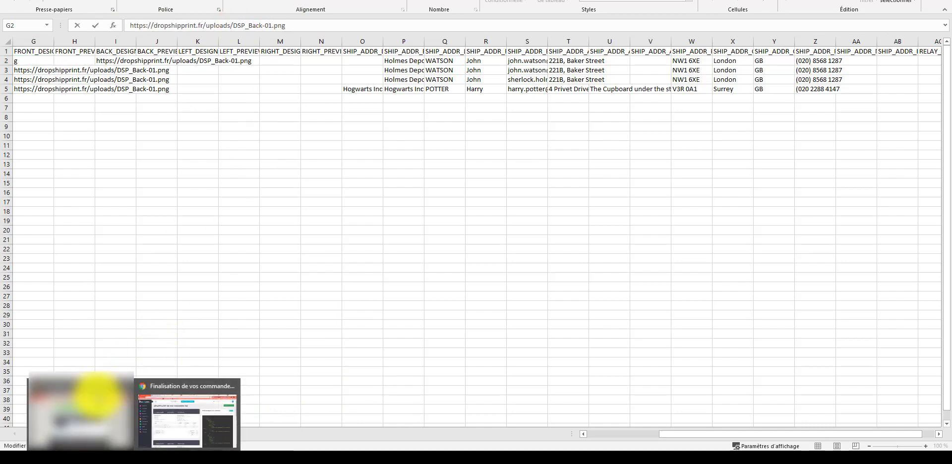
# - Return to the CSV order summary in the browser and collapse the details of all three orders
pyautogui.click(159, 419)
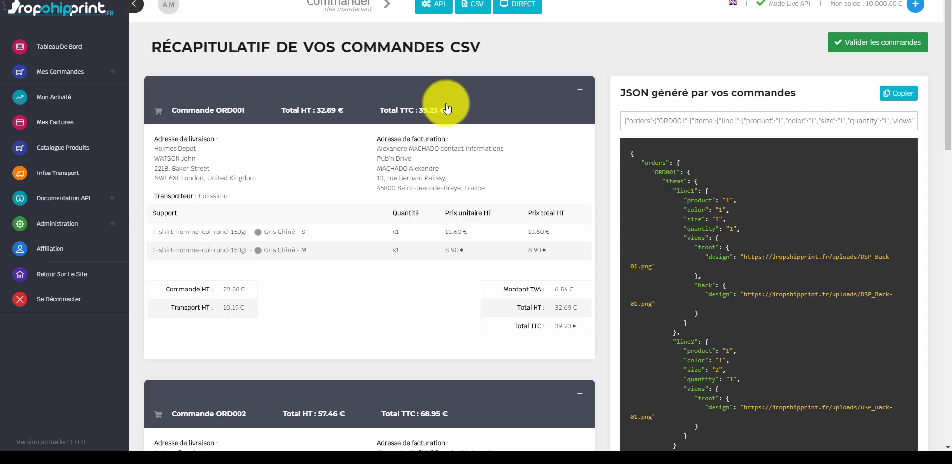
pyautogui.click(580, 90)
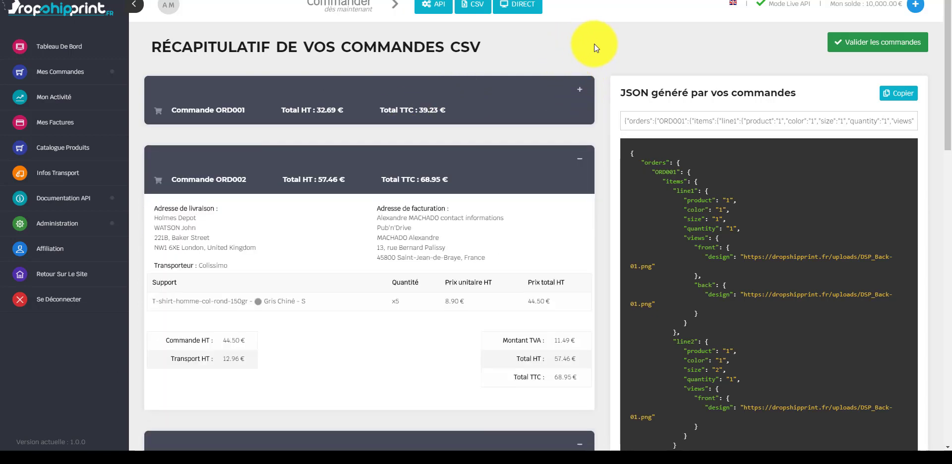
pyautogui.click(583, 162)
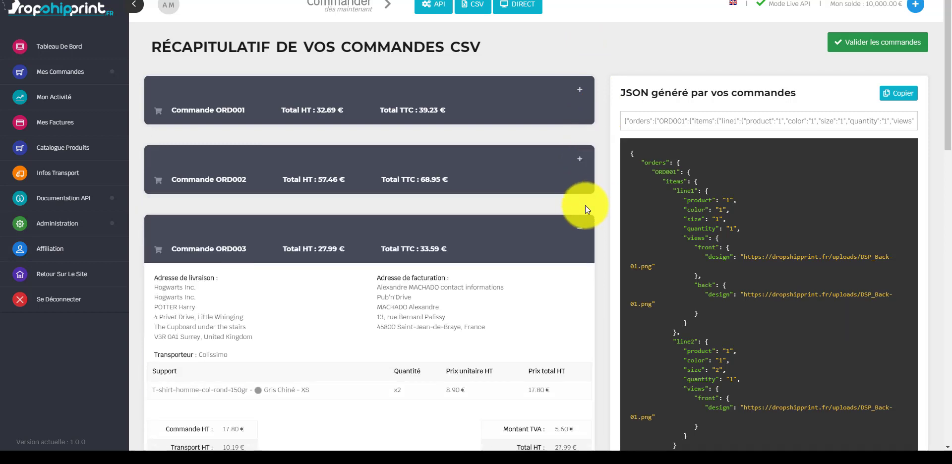
pyautogui.click(583, 231)
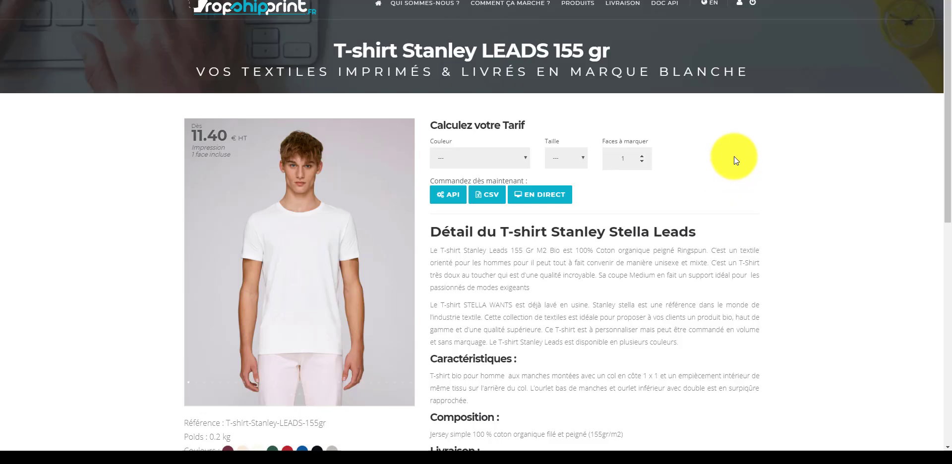
# - Examine the T-shirt Stanley LEADS 155 gr product page, including its photo and template downloads and the print-area dimensions table
pyautogui.scroll(-3, 732, 157)
pyautogui.scroll(-5, 313, 303)
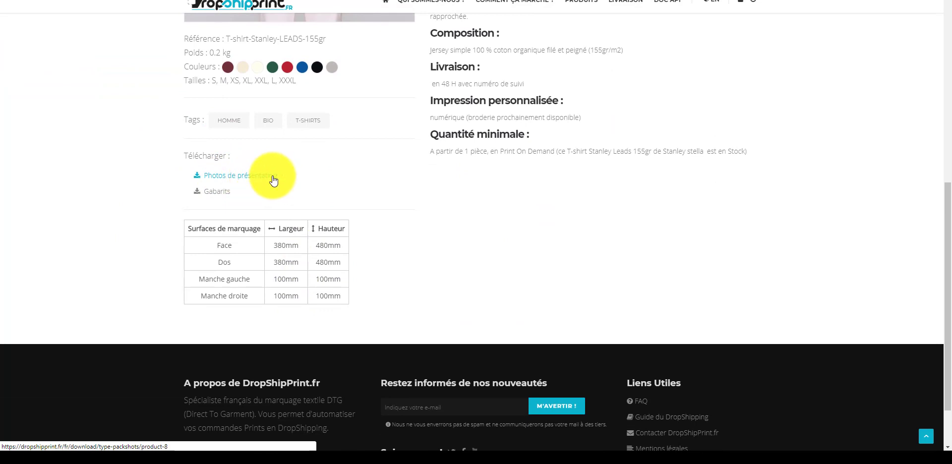
pyautogui.scroll(1, 425, 141)
pyautogui.scroll(5, 425, 141)
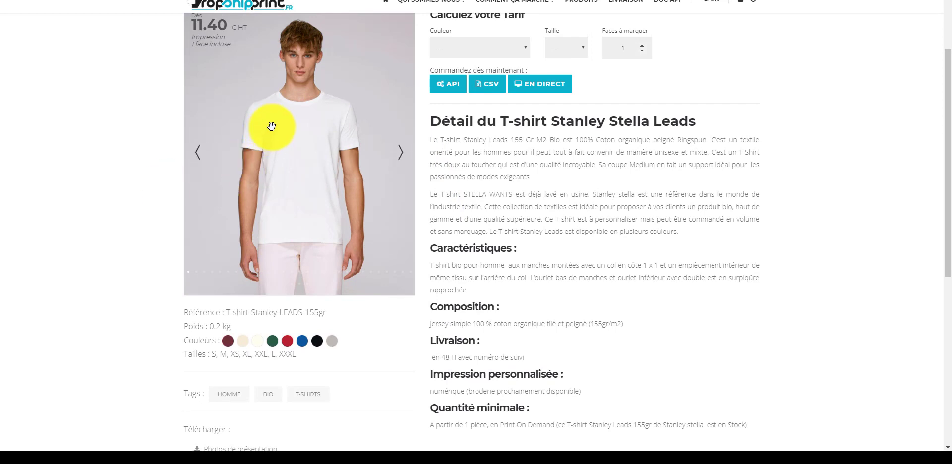
pyautogui.scroll(-6, 168, 223)
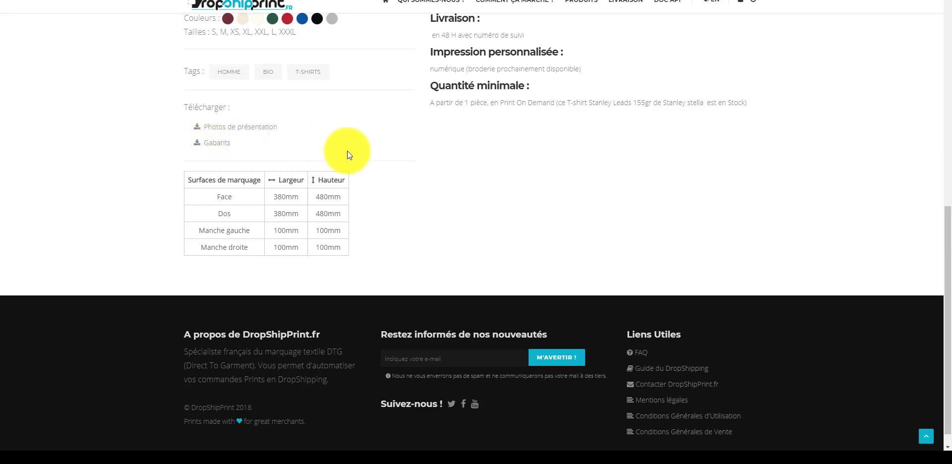
pyautogui.scroll(1, 345, 153)
pyautogui.scroll(-1, 344, 154)
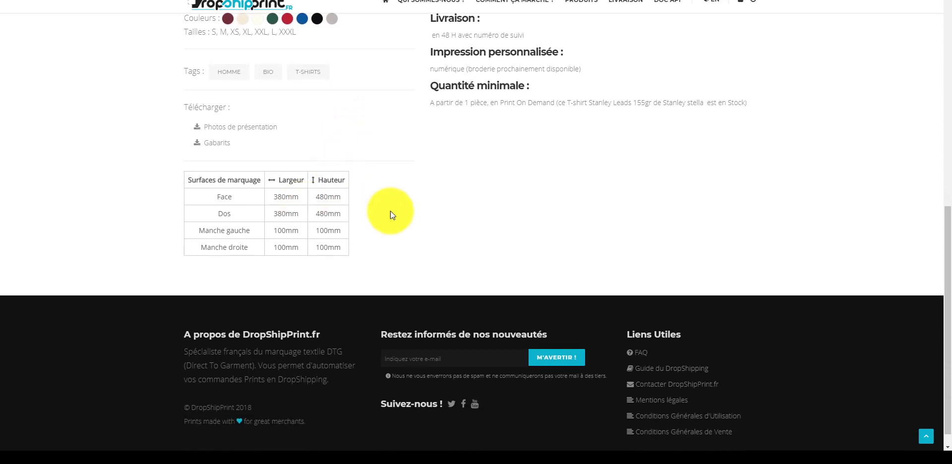
pyautogui.scroll(10, 360, 207)
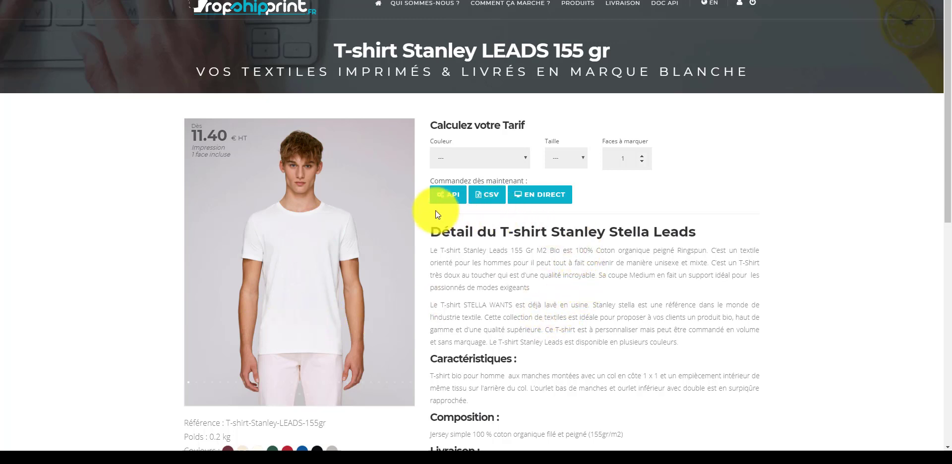
pyautogui.scroll(-1, 426, 210)
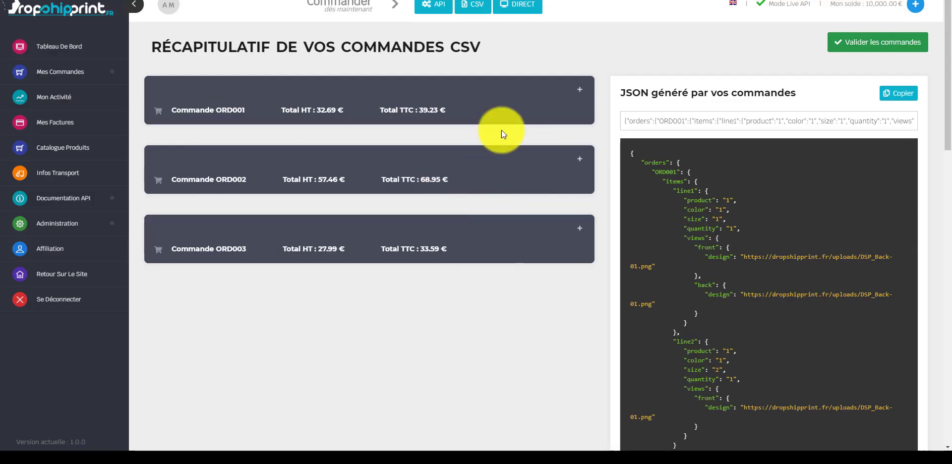
# - Expand the first order in the CSV summary, review its addresses, T-shirt lines and totals, and collapse it again
pyautogui.click(579, 90)
pyautogui.scroll(-1, 613, 103)
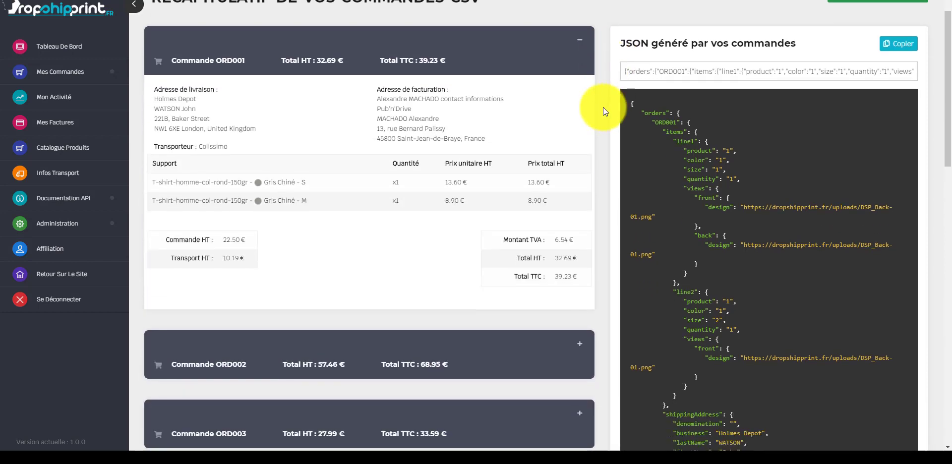
pyautogui.scroll(-1, 603, 111)
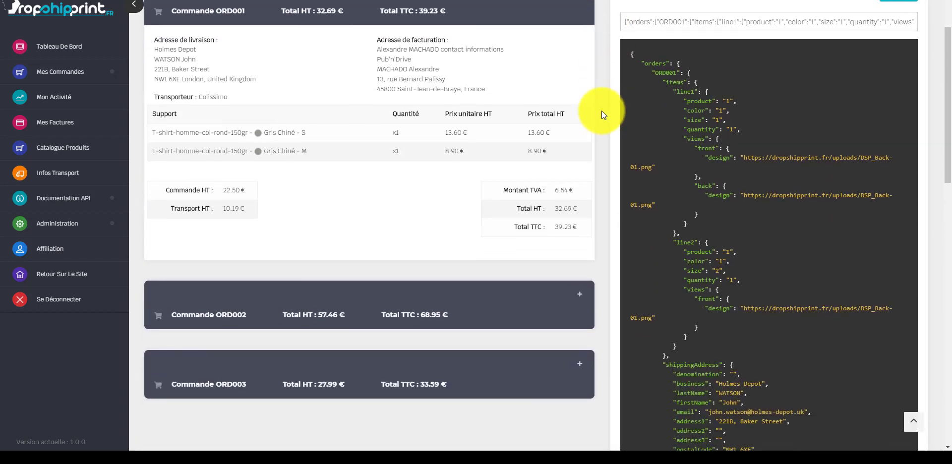
pyautogui.click(584, 4)
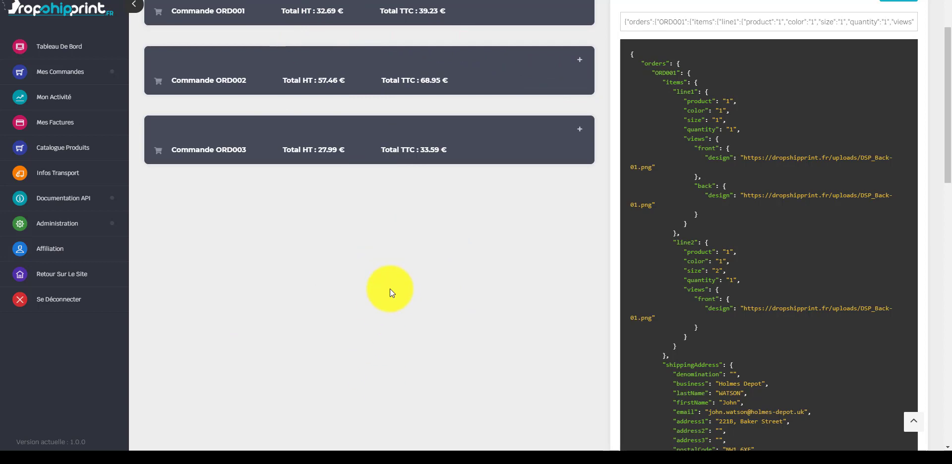
pyautogui.scroll(2, 391, 290)
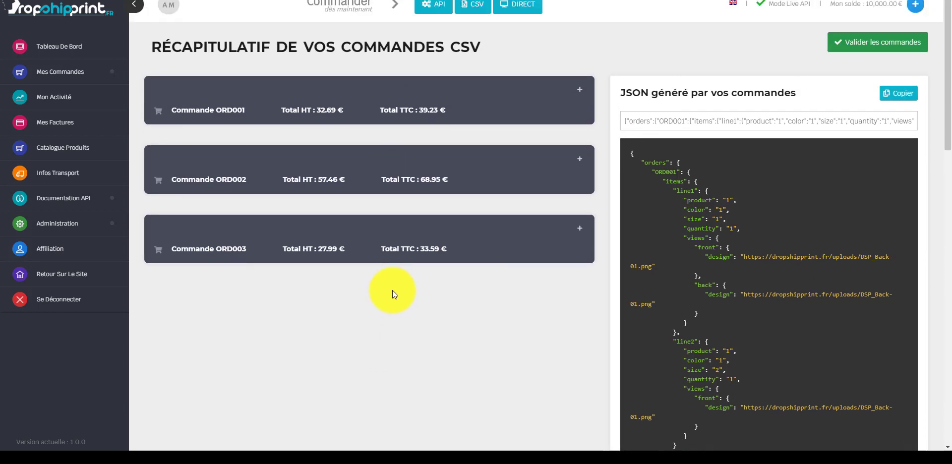
pyautogui.scroll(-1, 399, 293)
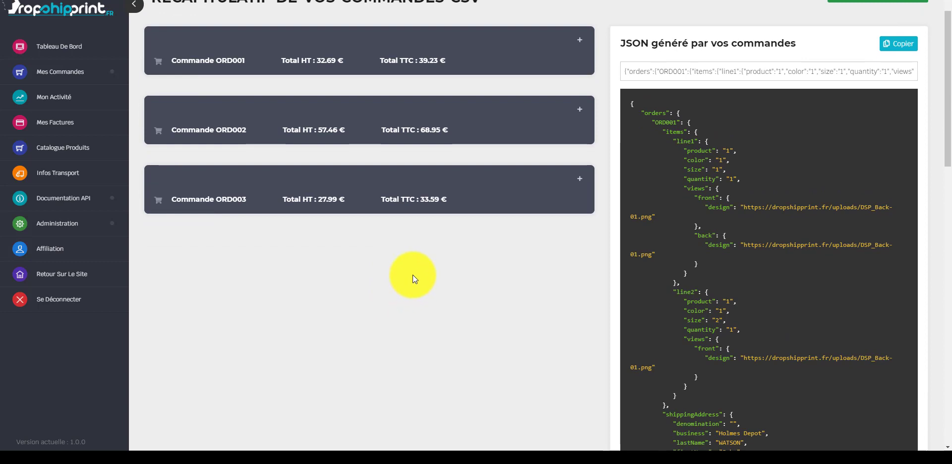
pyautogui.scroll(1, 413, 273)
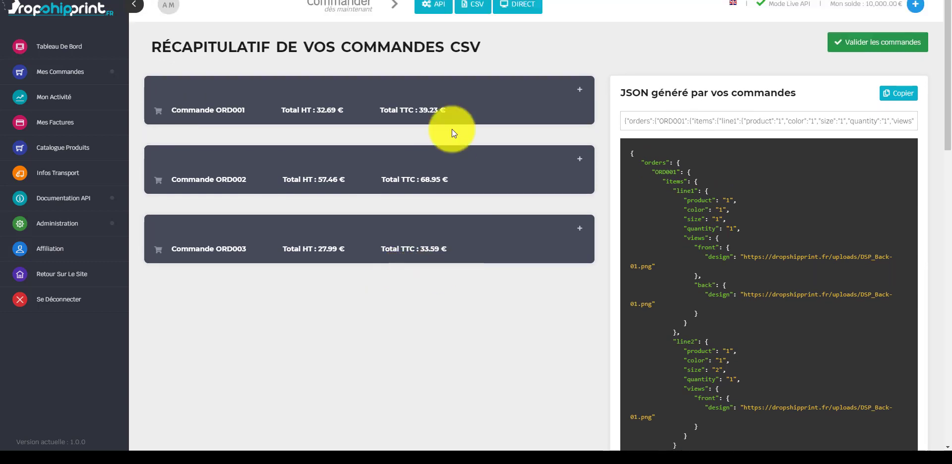
# - Open the CSV ordering page, load the order file with the altered column names, and review its missing headers and data rows
pyautogui.click(469, 7)
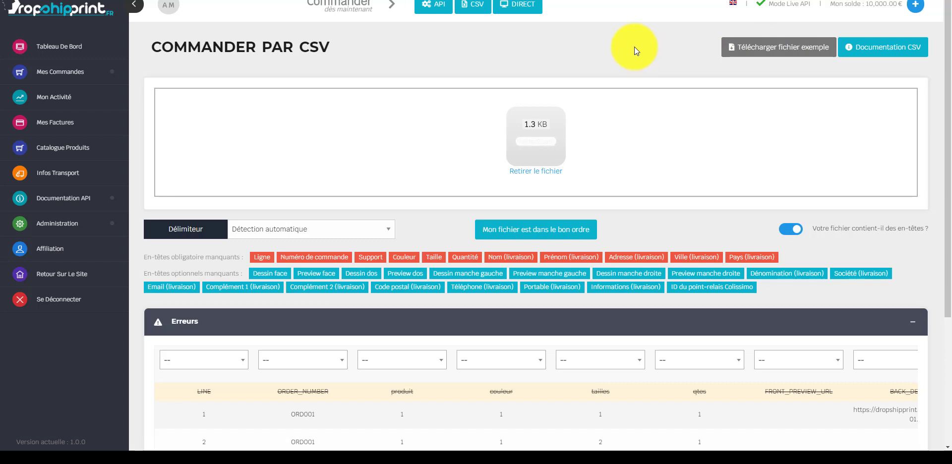
pyautogui.scroll(-3, 633, 124)
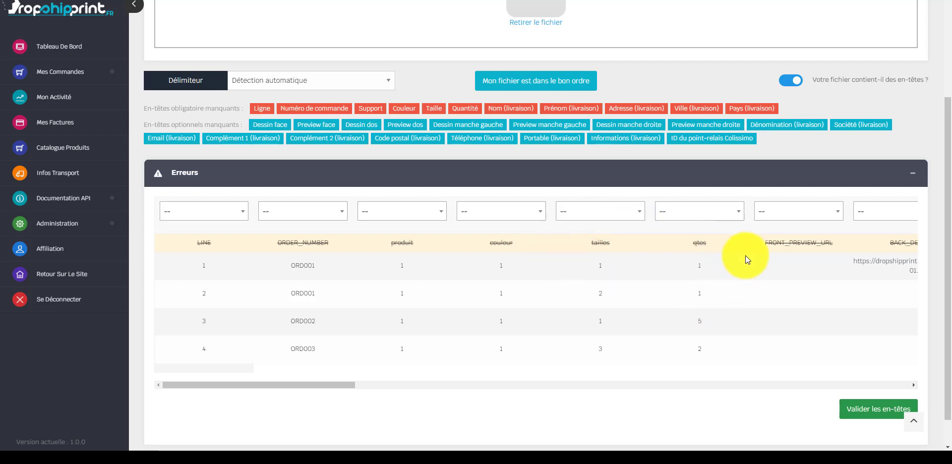
pyautogui.scroll(2, 668, 154)
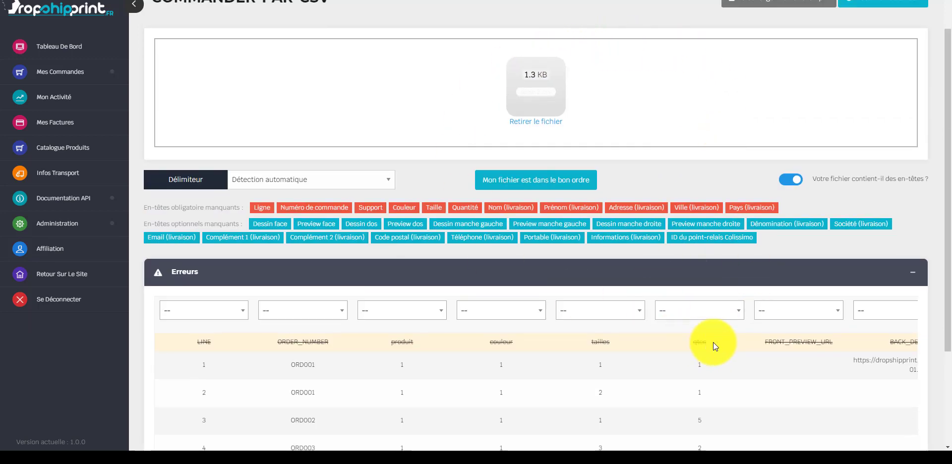
pyautogui.scroll(-2, 712, 342)
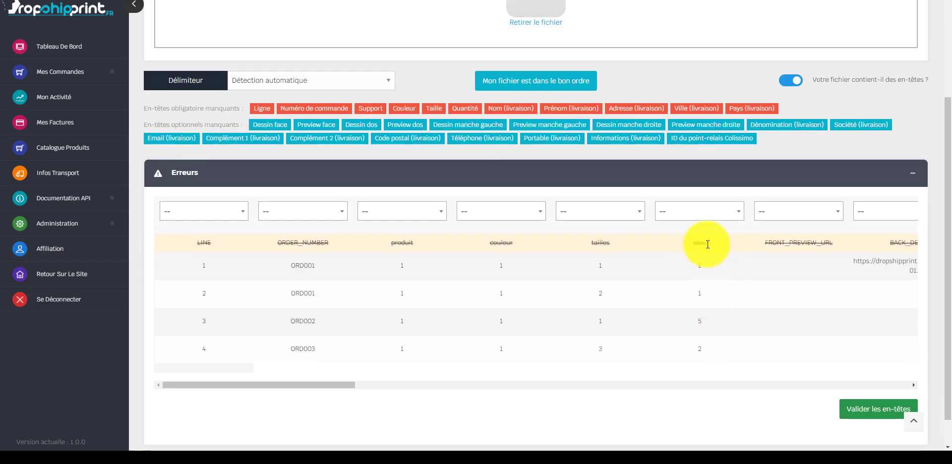
pyautogui.scroll(3, 701, 252)
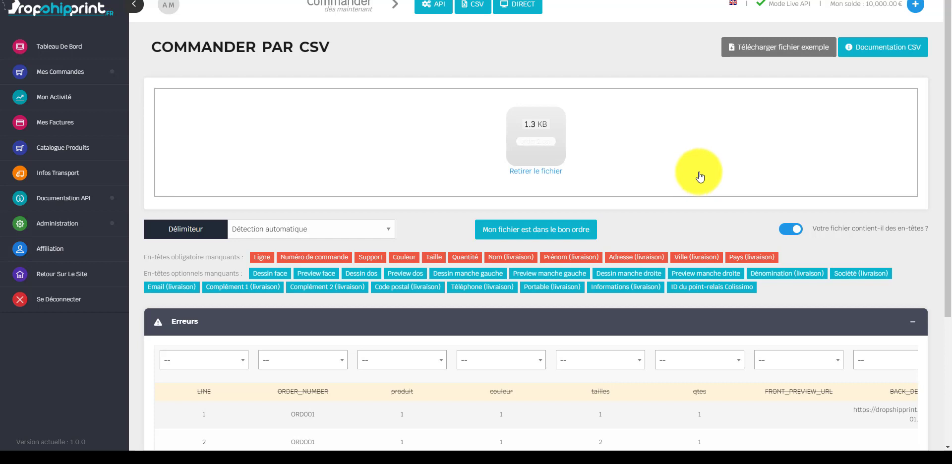
pyautogui.scroll(-2, 699, 173)
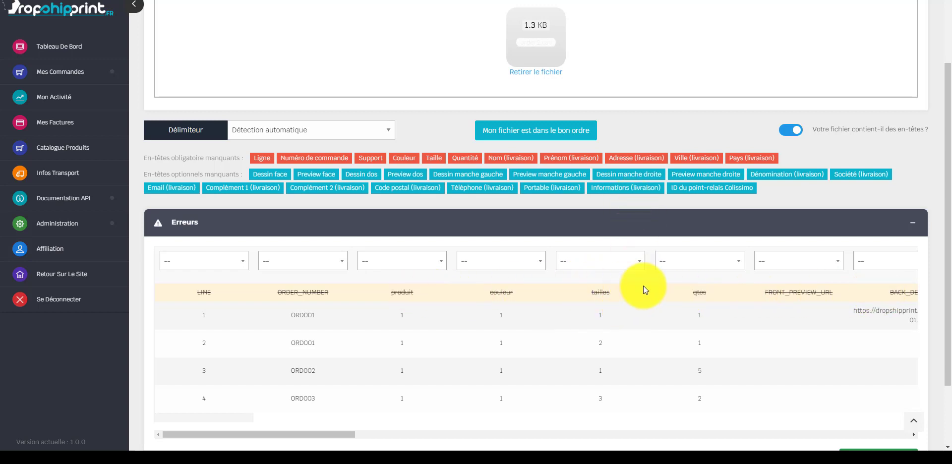
# - Assign all headers using the file's existing column order and browse the header choices available for the produit column
pyautogui.click(575, 136)
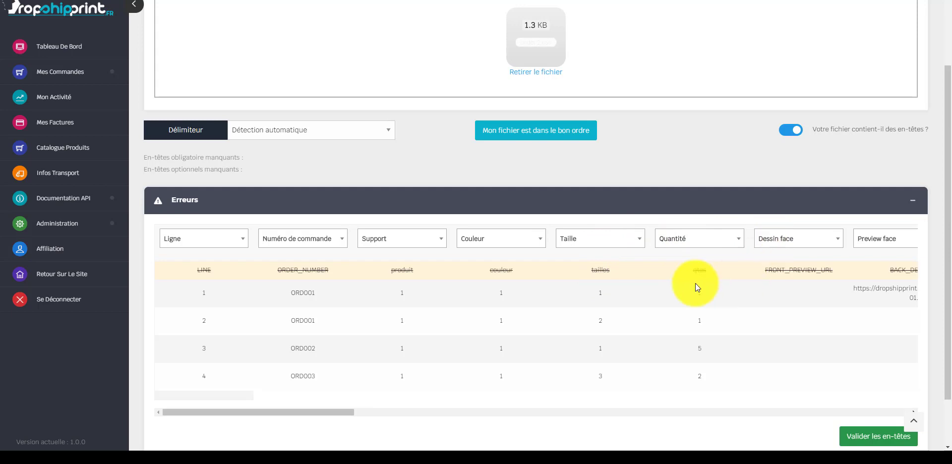
pyautogui.click(435, 242)
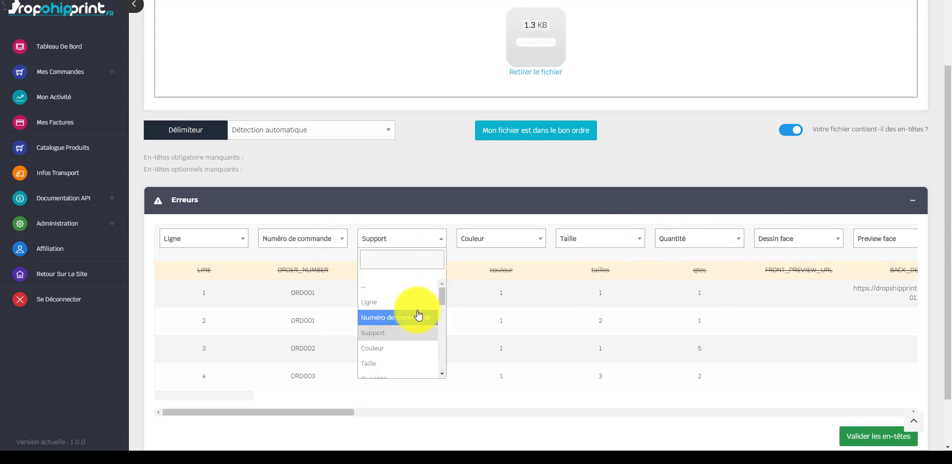
pyautogui.scroll(-5, 419, 316)
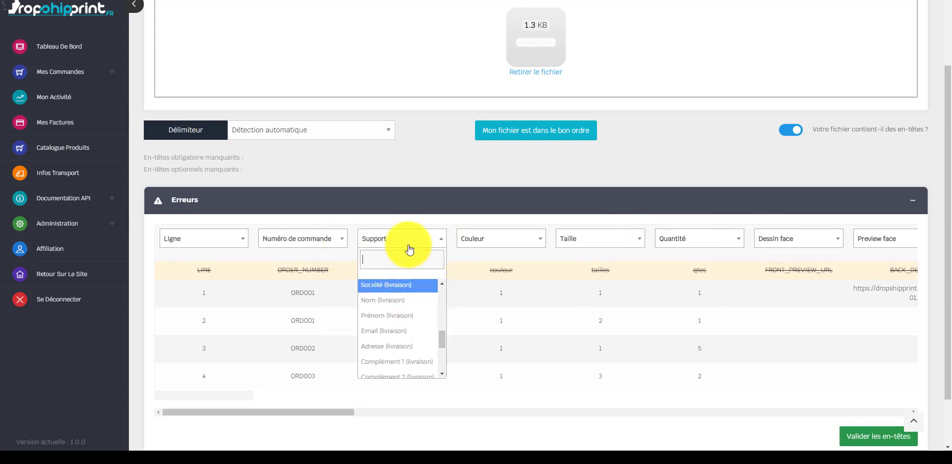
pyautogui.scroll(-4, 410, 301)
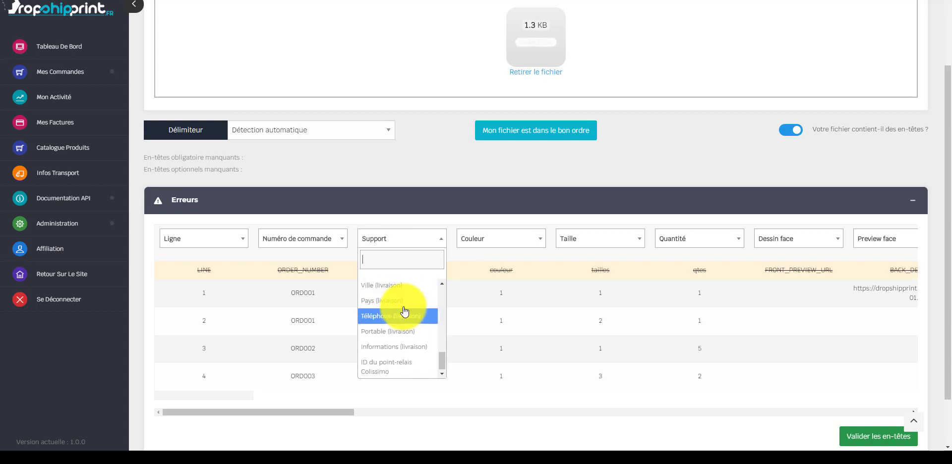
pyautogui.click(415, 243)
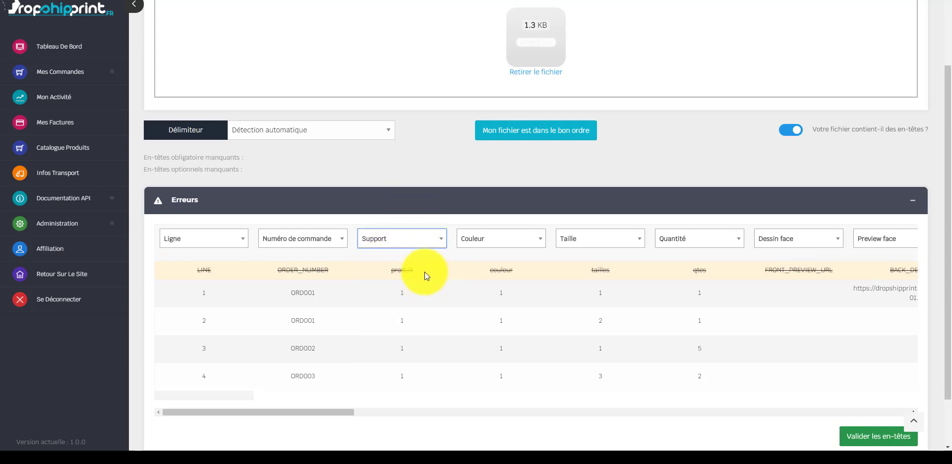
# - Filter the produit column's header choices by "supp" and assign Support
pyautogui.click(420, 245)
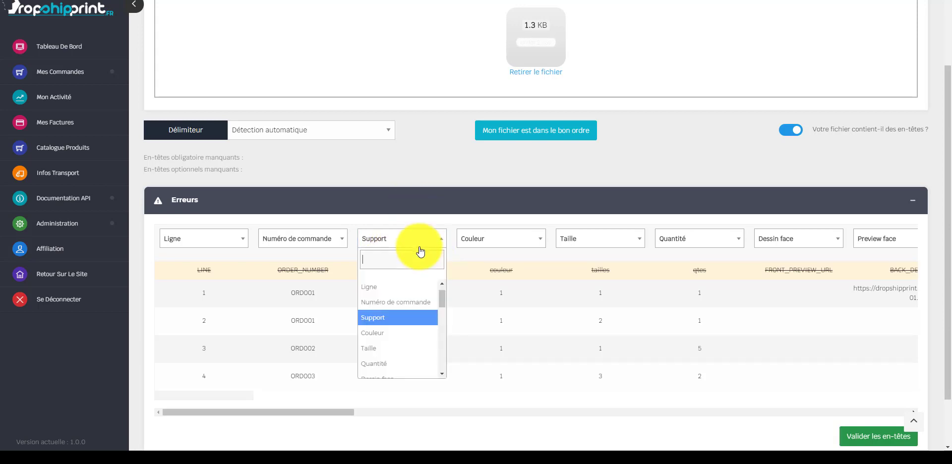
pyautogui.write('supp')
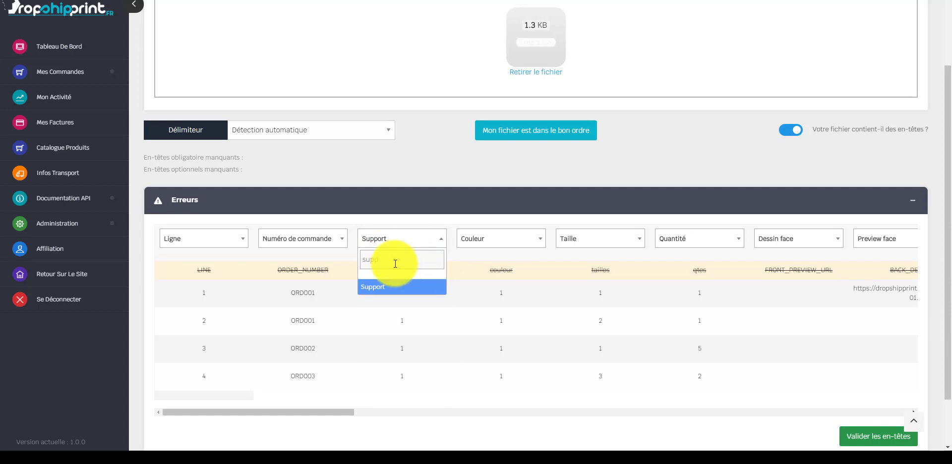
pyautogui.click(406, 287)
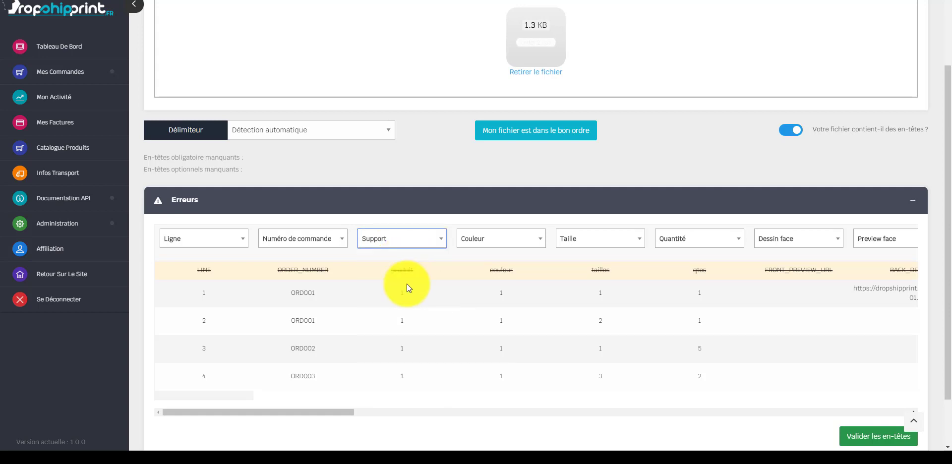
# - Look over the mapped columns, and switch the option stating that the file contains headers off and back on
pyautogui.scroll(-2, 315, 252)
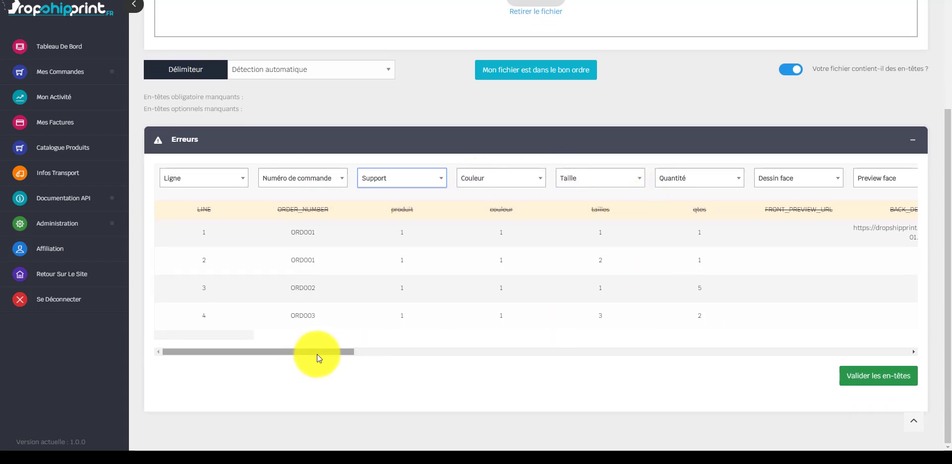
pyautogui.moveTo(319, 353); pyautogui.dragTo(132, 351)
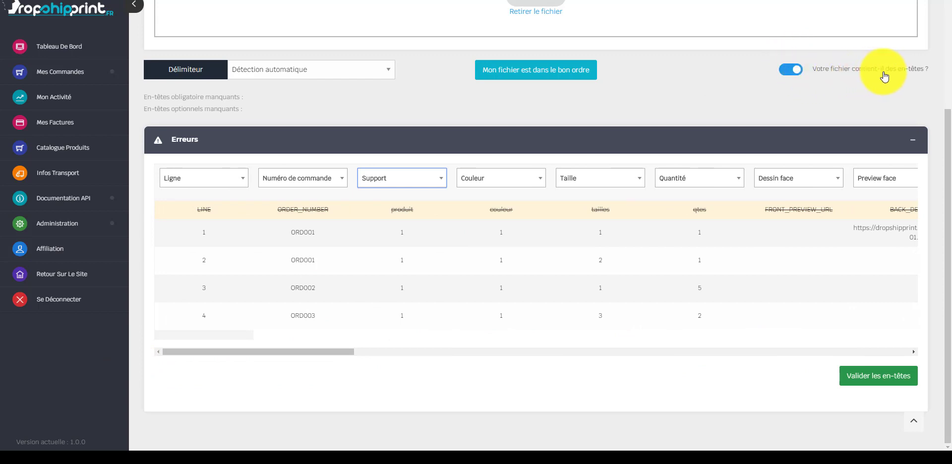
pyautogui.click(796, 71)
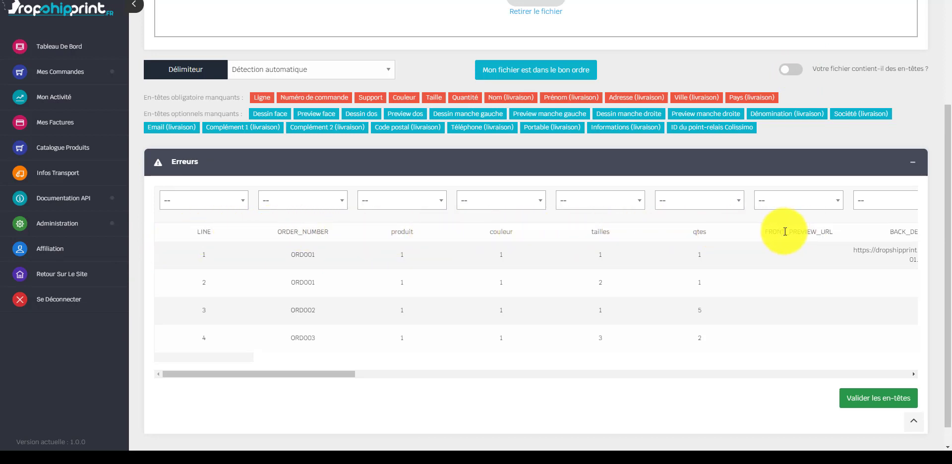
pyautogui.click(795, 72)
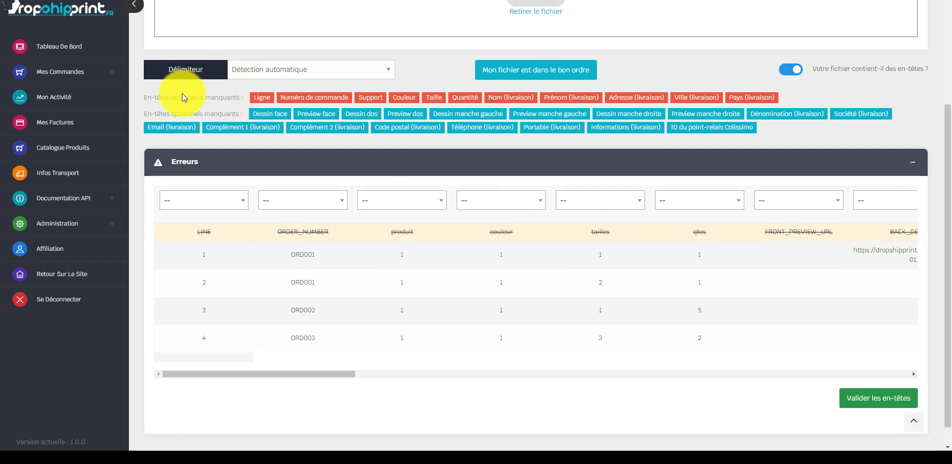
# - Examine the lists of missing mandatory and optional headers and compare them with the uploaded file's columns
pyautogui.moveTo(183, 98); pyautogui.dragTo(241, 97)
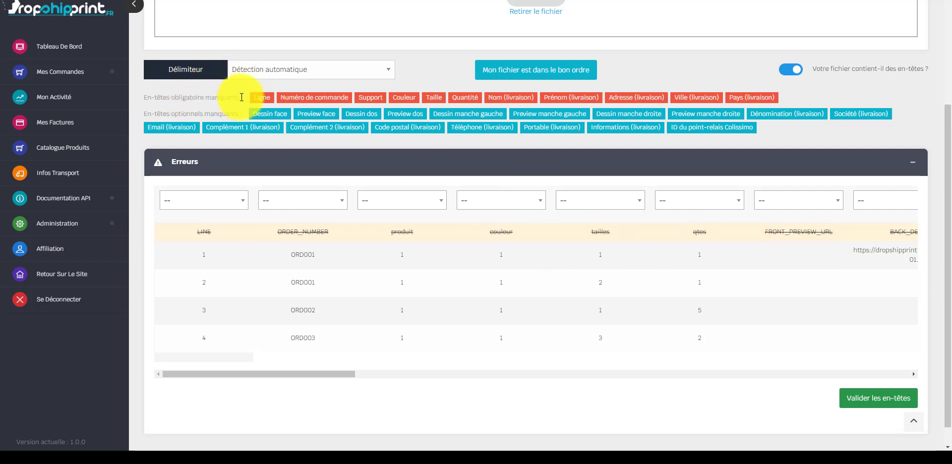
pyautogui.moveTo(187, 114); pyautogui.dragTo(236, 114)
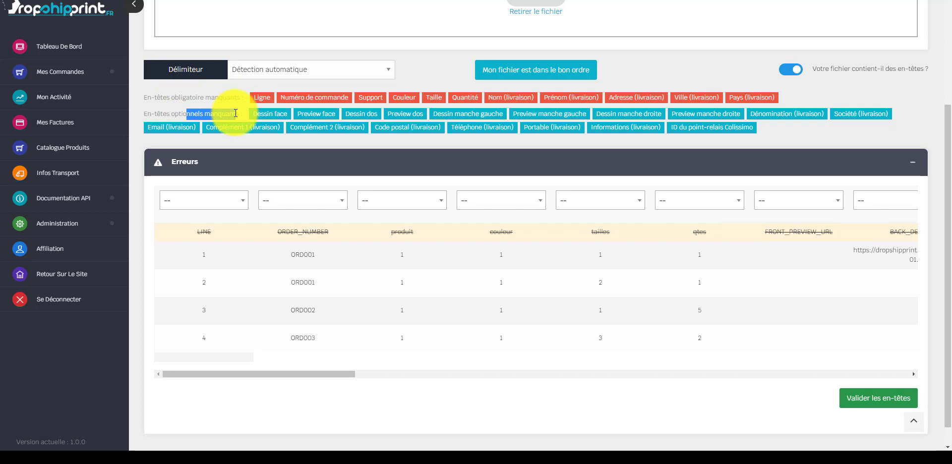
pyautogui.click(223, 113)
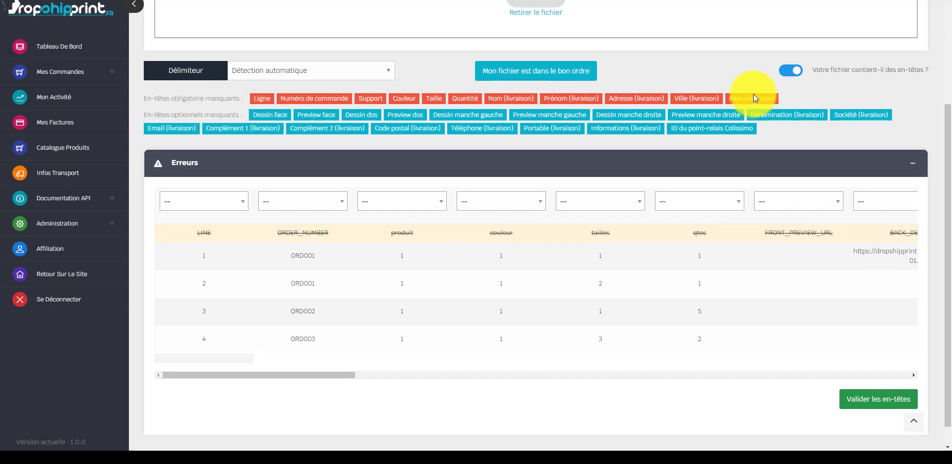
pyautogui.scroll(1, 744, 96)
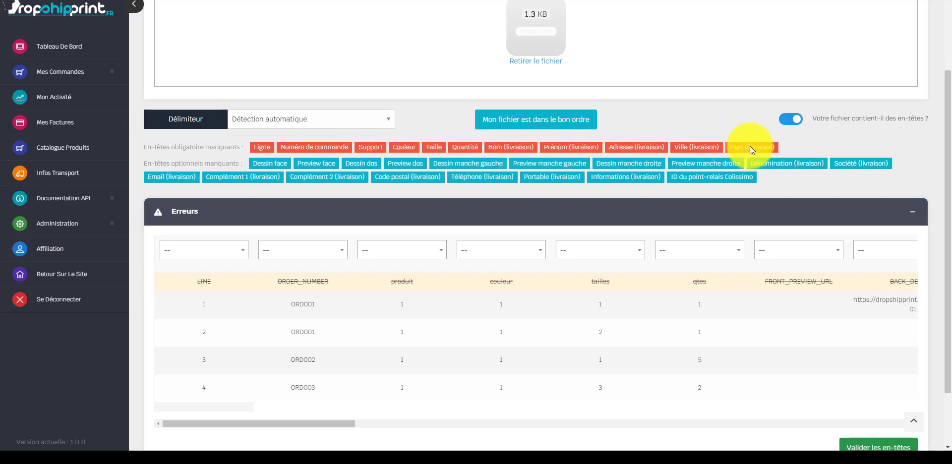
pyautogui.scroll(-1, 209, 255)
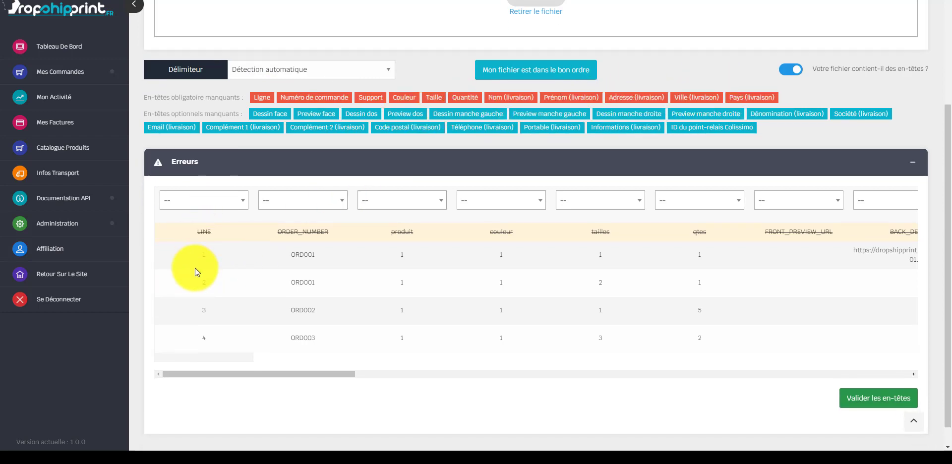
# - Assign the Ligne header to the LINE column and Numéro de commande to the ORDER_NUMBER column
pyautogui.click(207, 206)
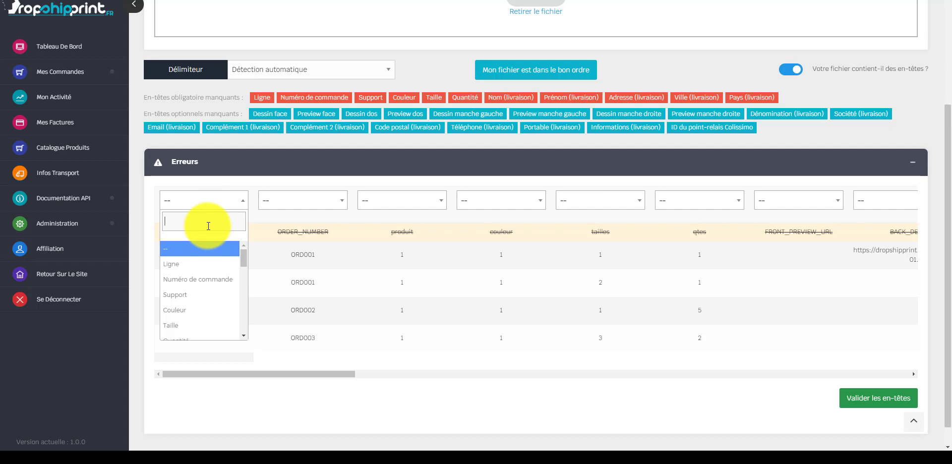
pyautogui.write('ligne')
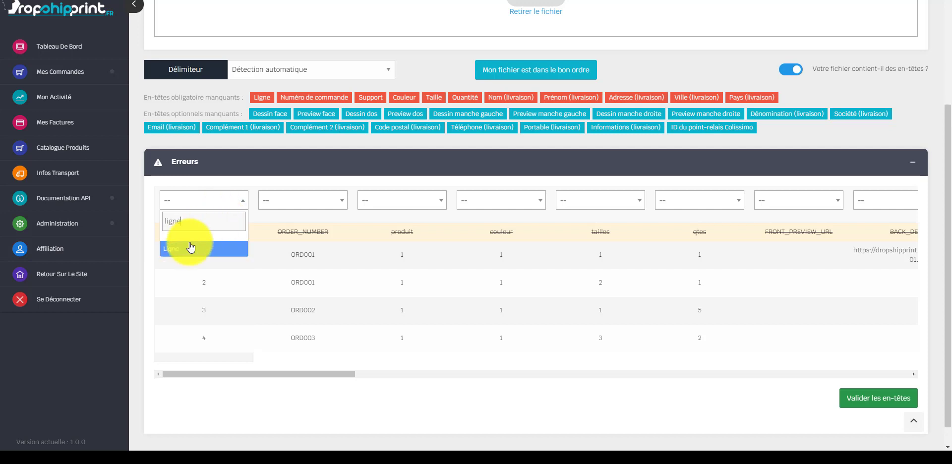
pyautogui.click(191, 247)
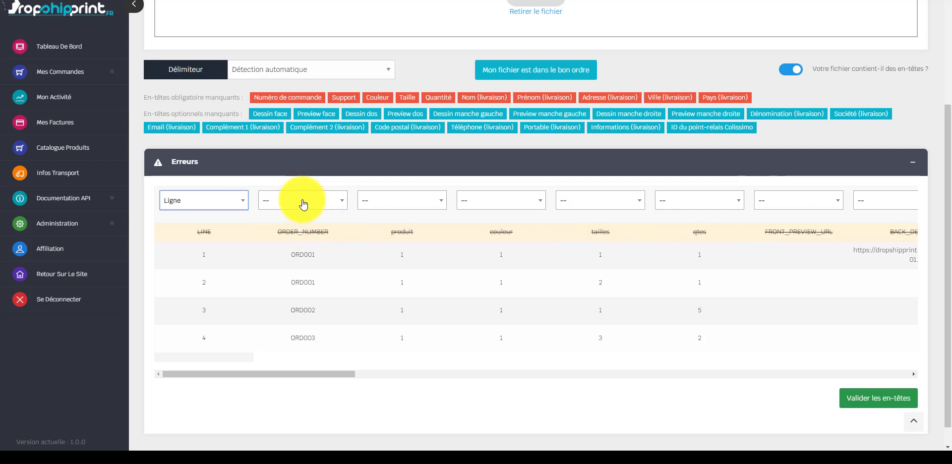
pyautogui.click(330, 201)
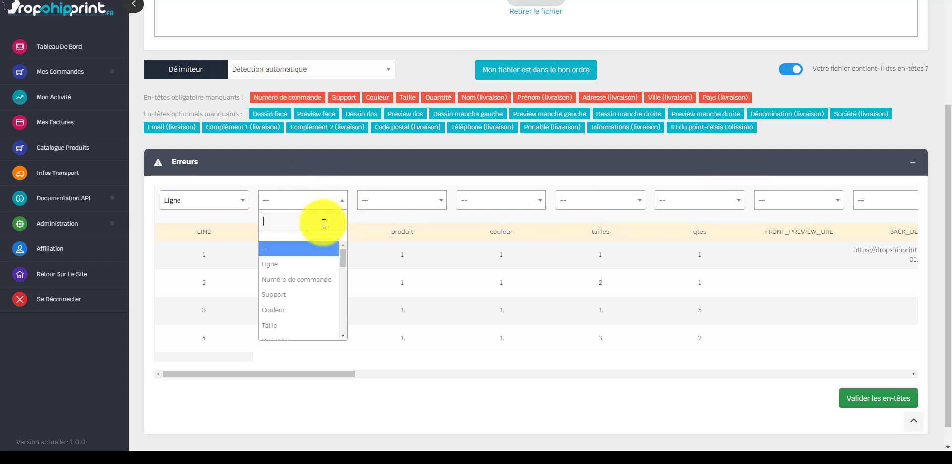
pyautogui.write('comman')
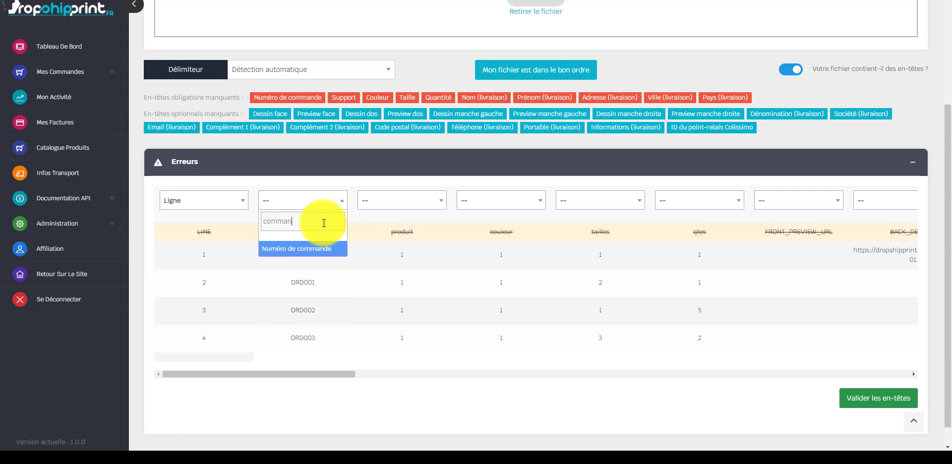
pyautogui.click(322, 249)
# - Filter the produit column's header choices by "prod", replace the filter with "support" and assign Support
pyautogui.click(382, 201)
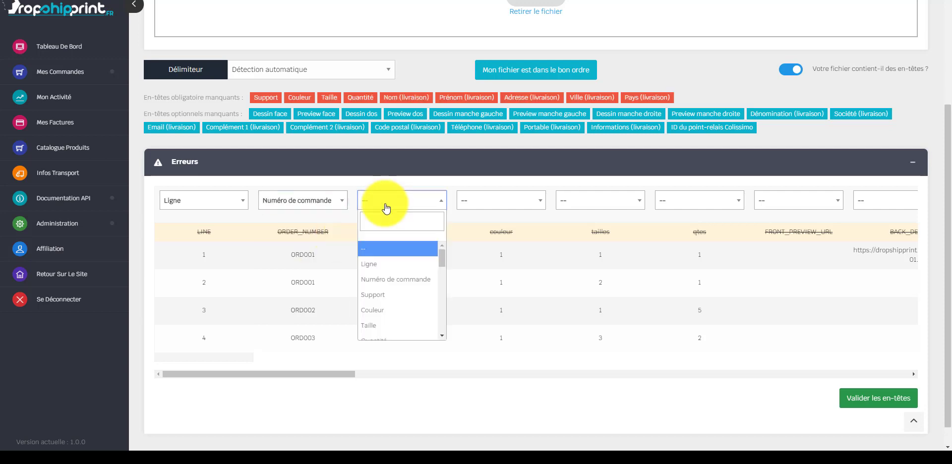
pyautogui.write('pre')
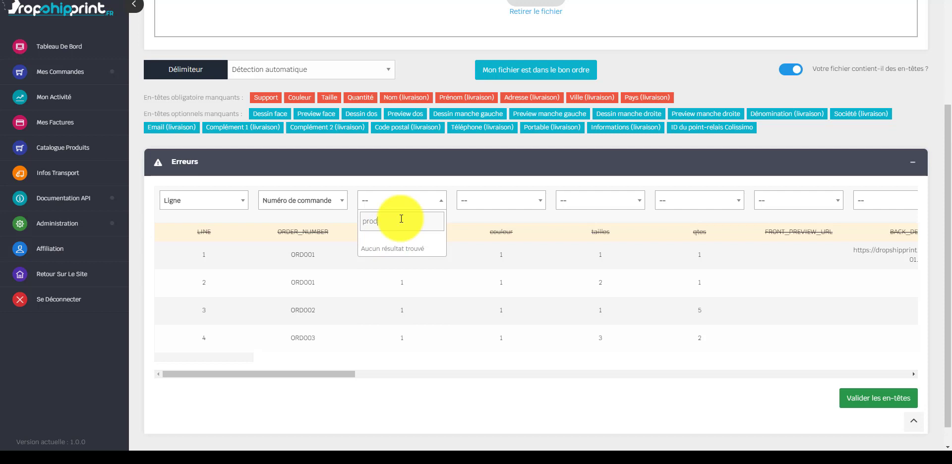
pyautogui.press('BackSpace')
pyautogui.press('BackSpace')
pyautogui.press('BackSpace')
pyautogui.write('sup')
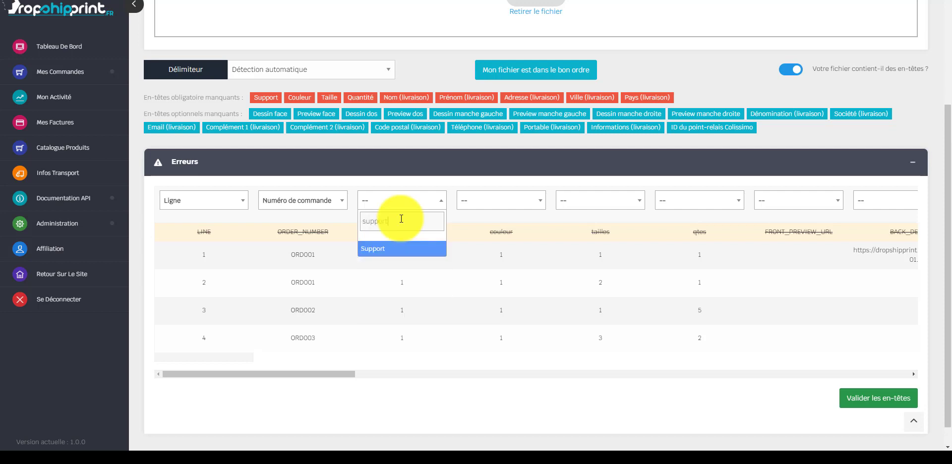
pyautogui.write('port')
pyautogui.click(407, 249)
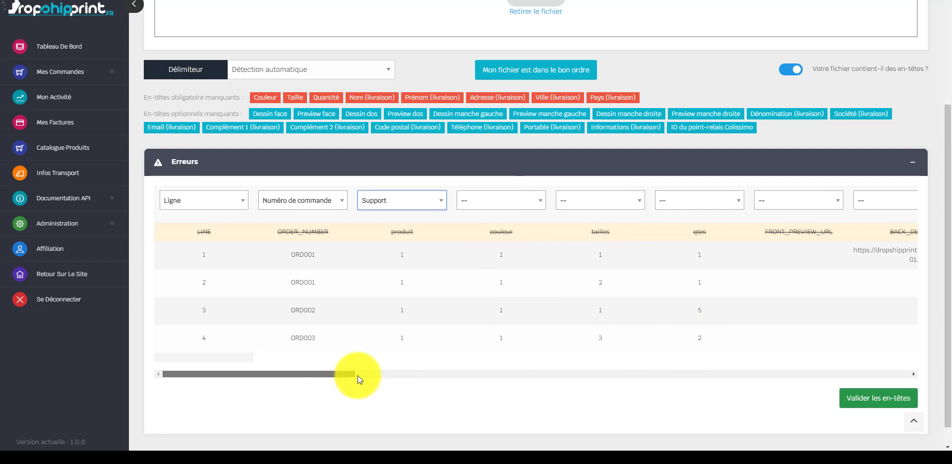
pyautogui.moveTo(358, 376); pyautogui.dragTo(558, 373)
pyautogui.click(590, 201)
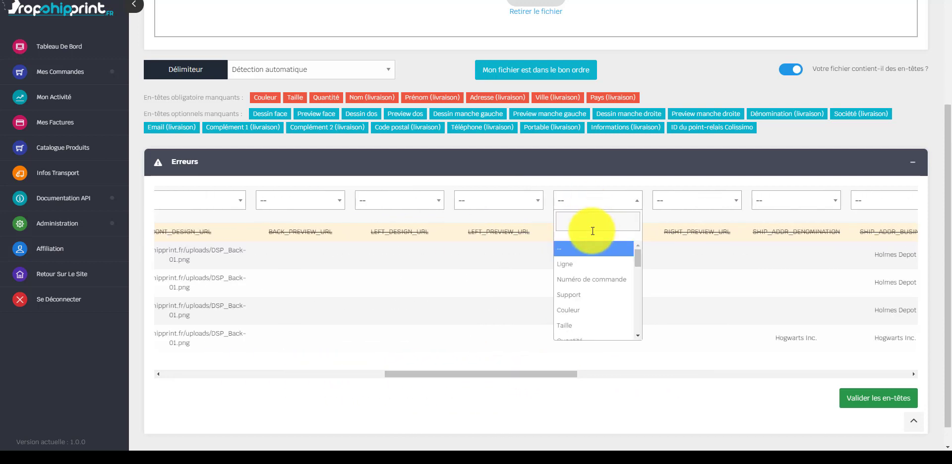
pyautogui.write('taille')
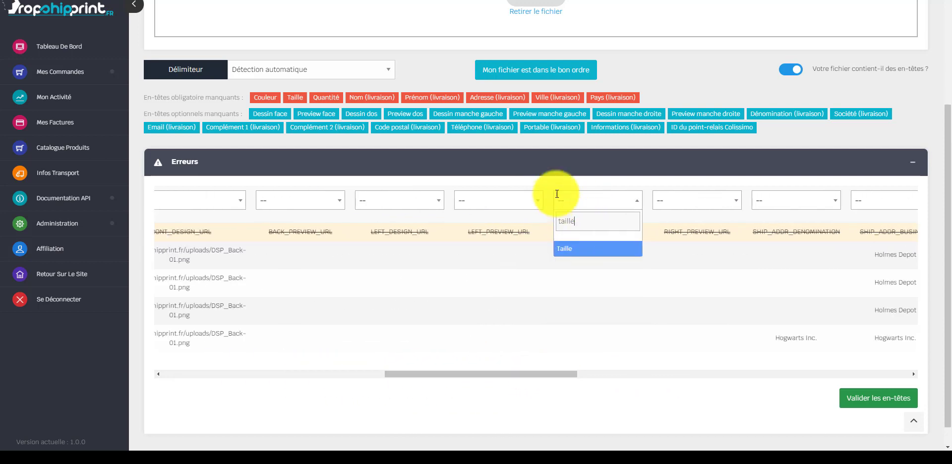
pyautogui.moveTo(548, 375); pyautogui.dragTo(306, 374)
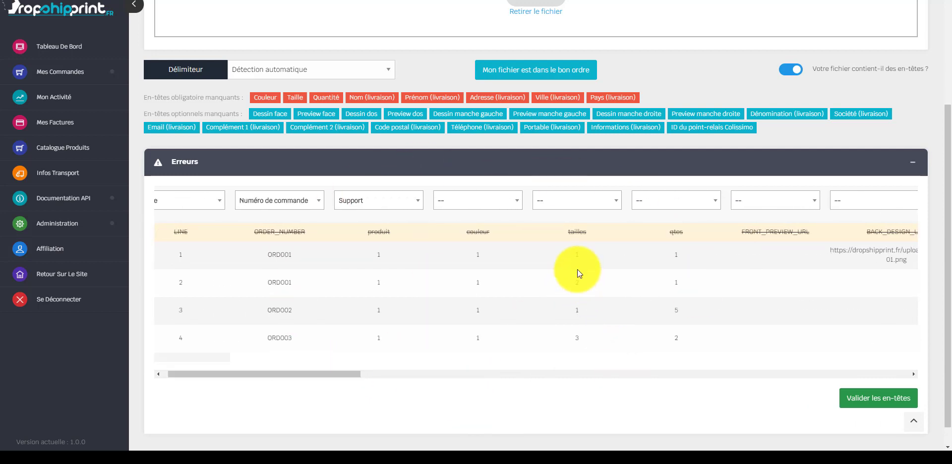
# - Assign all headers at once using the file's existing column order and validate them to reach the order summary
pyautogui.scroll(2, 590, 233)
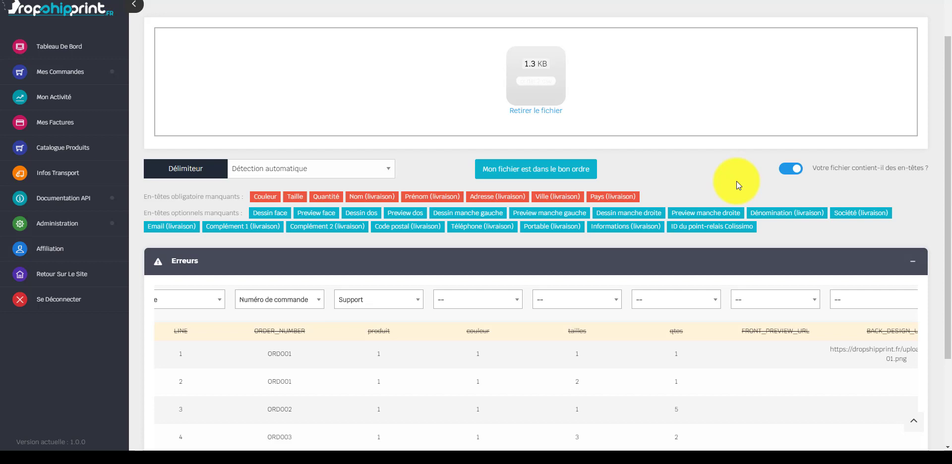
pyautogui.scroll(2, 734, 180)
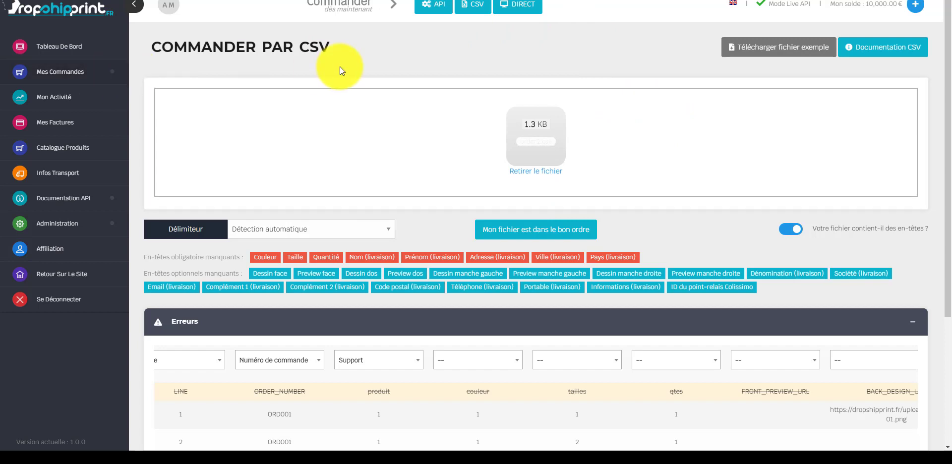
pyautogui.click(545, 230)
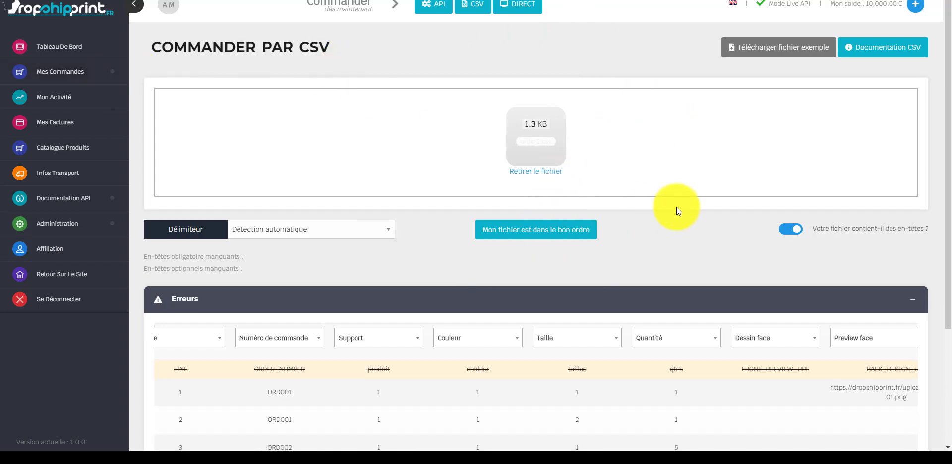
pyautogui.scroll(-3, 676, 207)
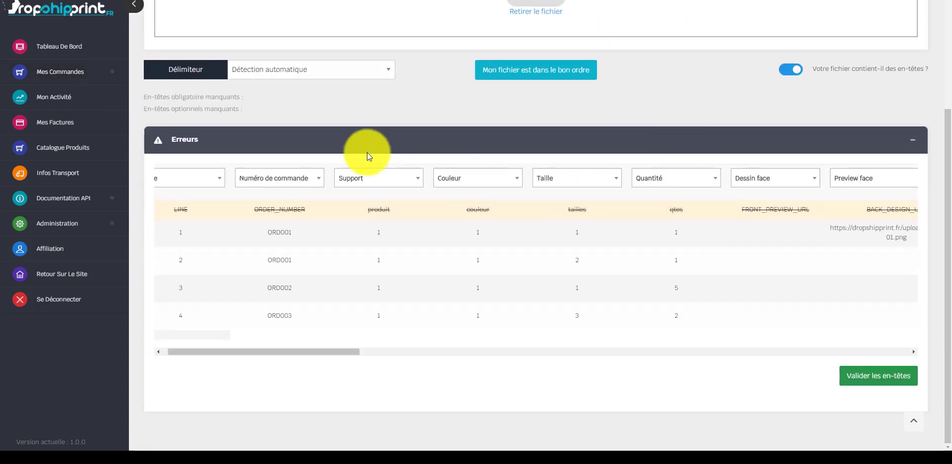
pyautogui.click(861, 377)
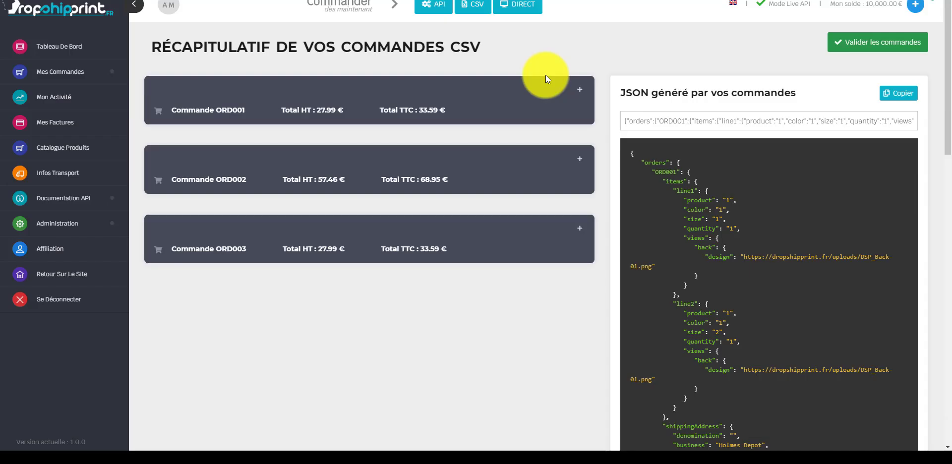
# - Expand and collapse the first order in the CSV summary, and open the second order's details
pyautogui.click(580, 89)
pyautogui.click(583, 89)
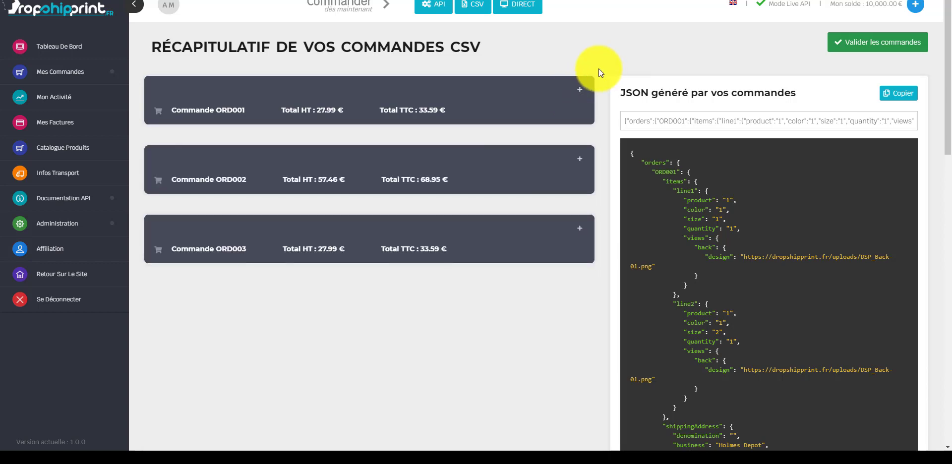
pyautogui.scroll(-1, 602, 73)
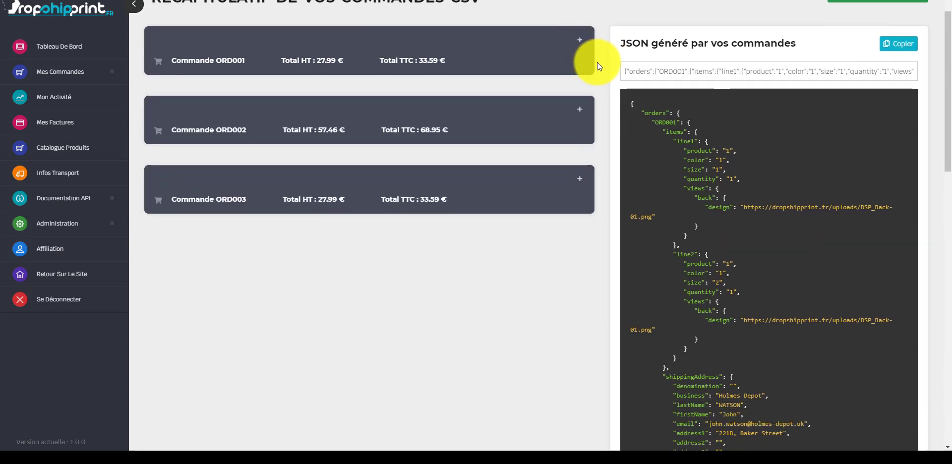
pyautogui.click(588, 110)
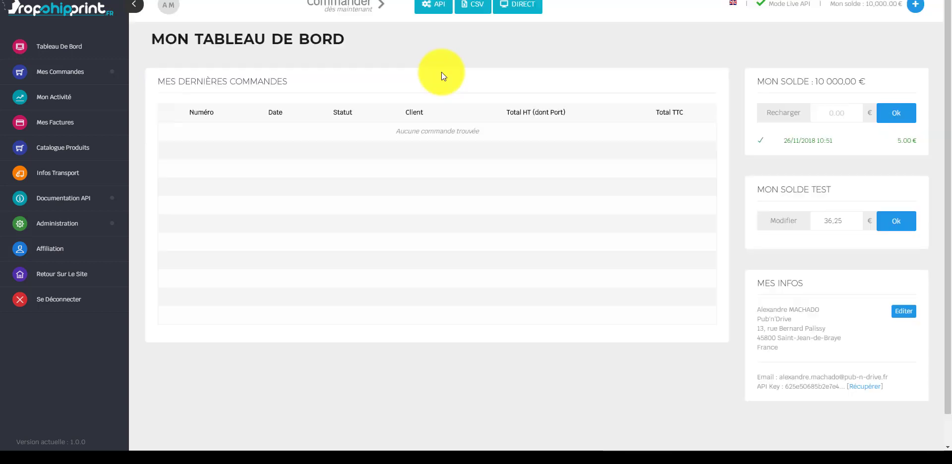